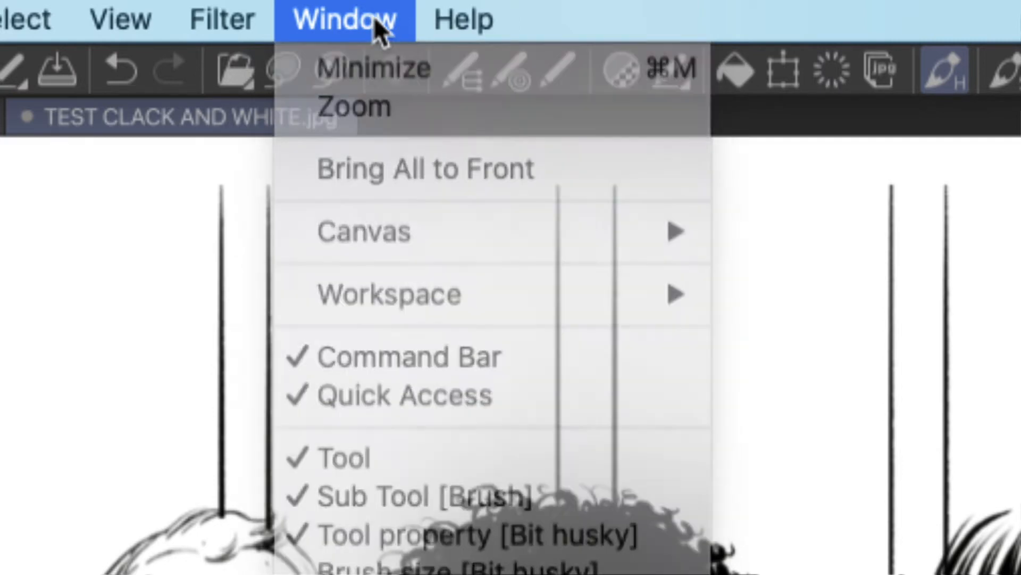
Step: Add the Smooth India ink brush to the Editing set of the Quick Access palette
click(374, 18)
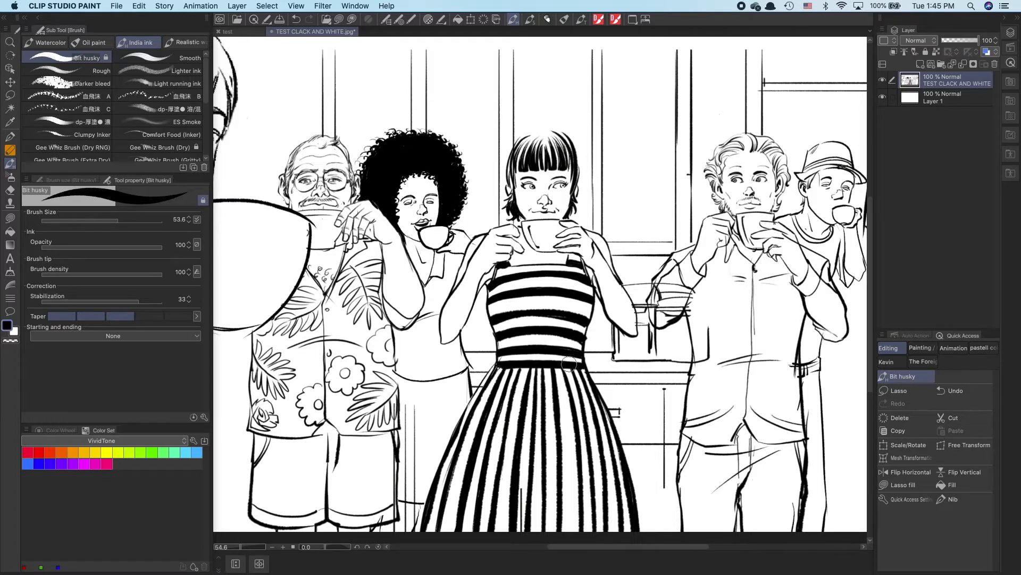
click(192, 58)
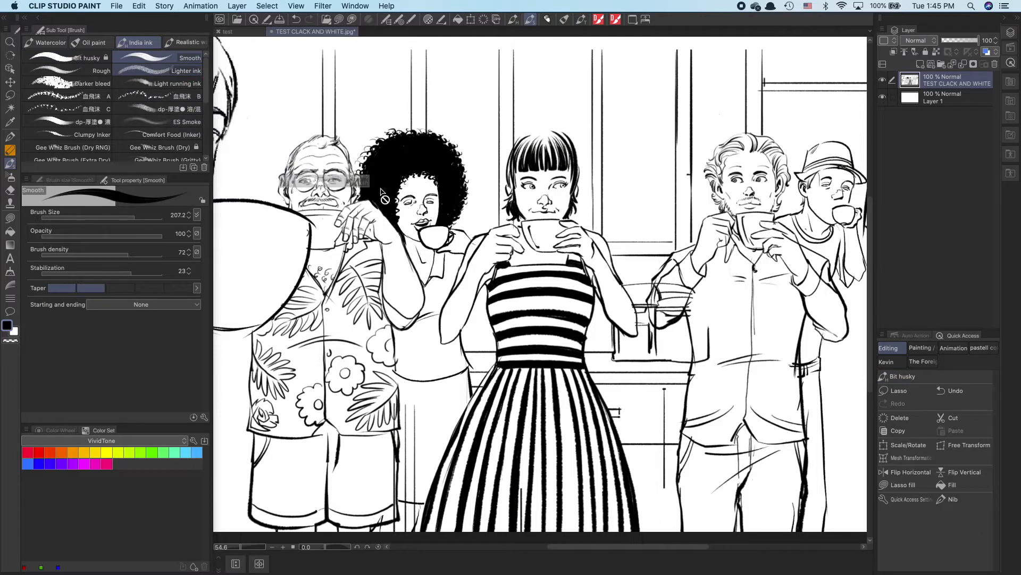
drag(381, 192, 966, 516)
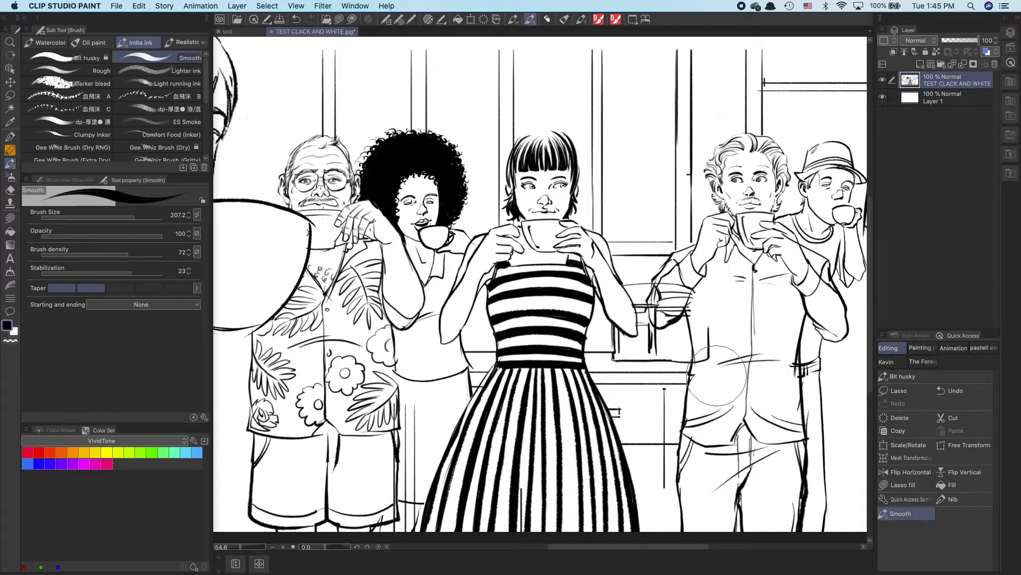
Step: Try the Vector eraser and the Quick Access Smooth brush on the striped-dress woman's elbow, and undo both strokes
key(e)
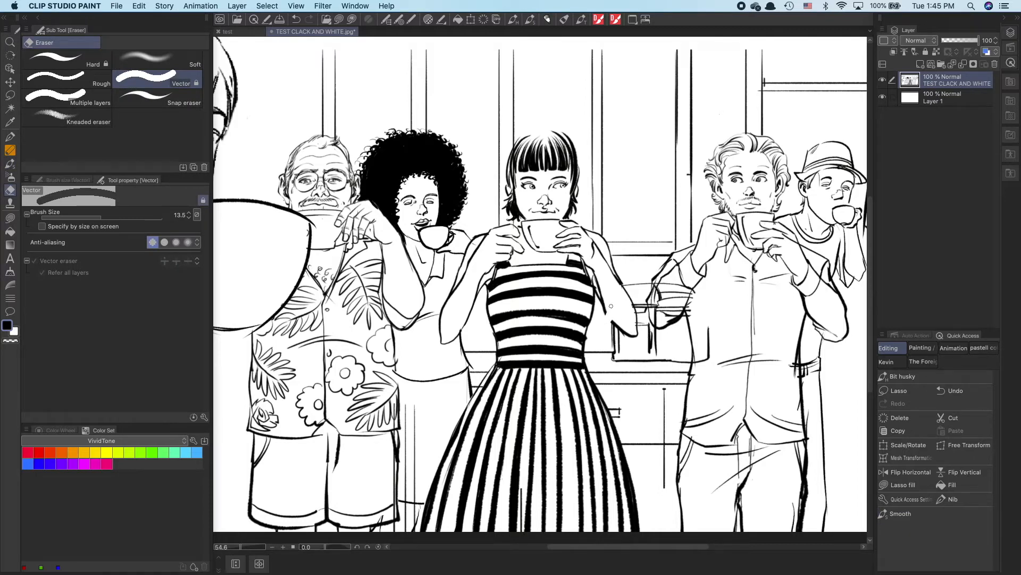
drag(610, 304, 617, 324)
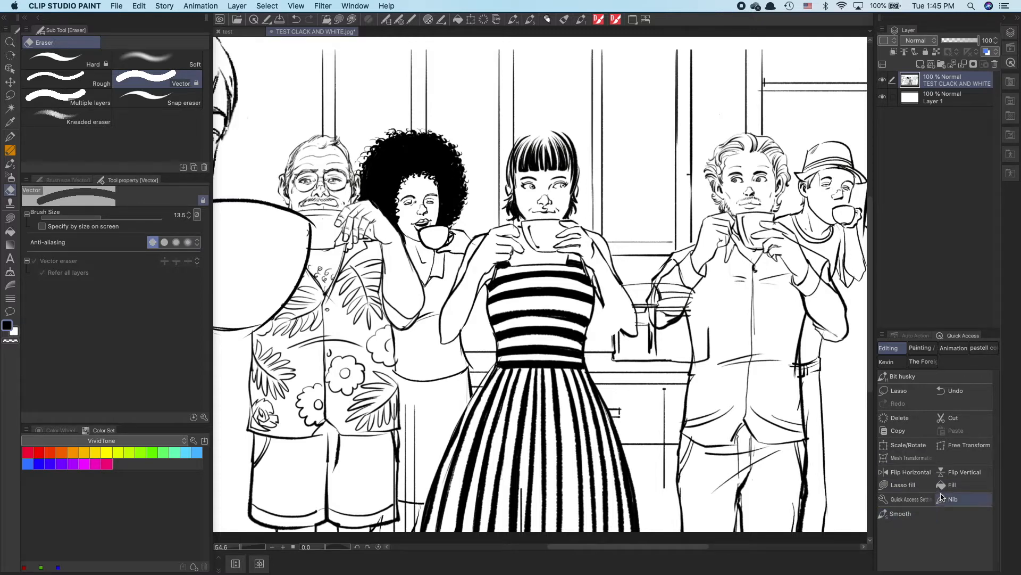
click(906, 515)
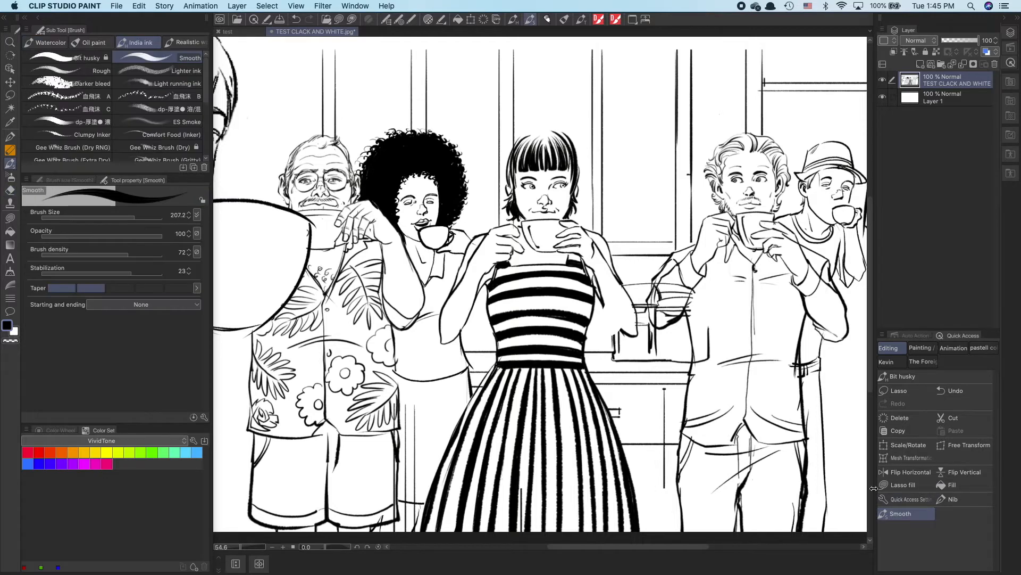
mouse_move(619, 313)
mouse_down()
mouse_move(605, 314)
mouse_move(631, 325)
mouse_move(623, 317)
mouse_up()
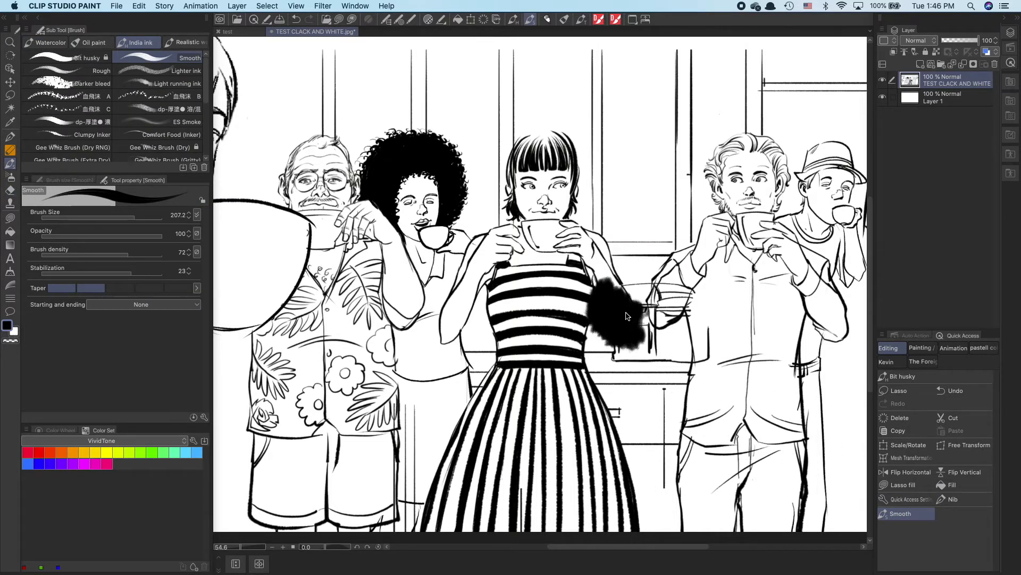
key(ctrl+z)
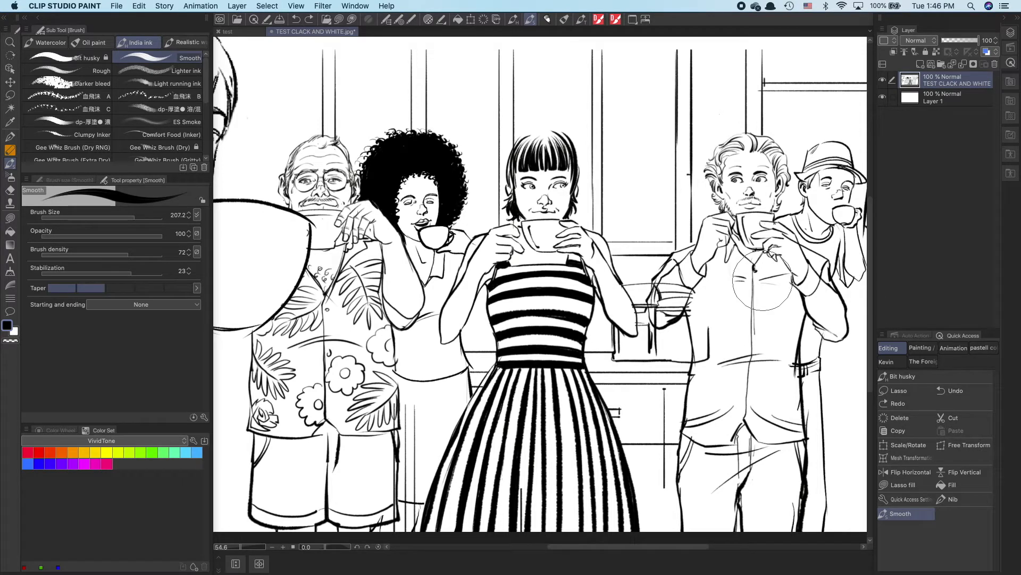
Step: Delete the Smooth brush from the Quick Access palette and move Nib below Quick Access Settings
right_click(913, 516)
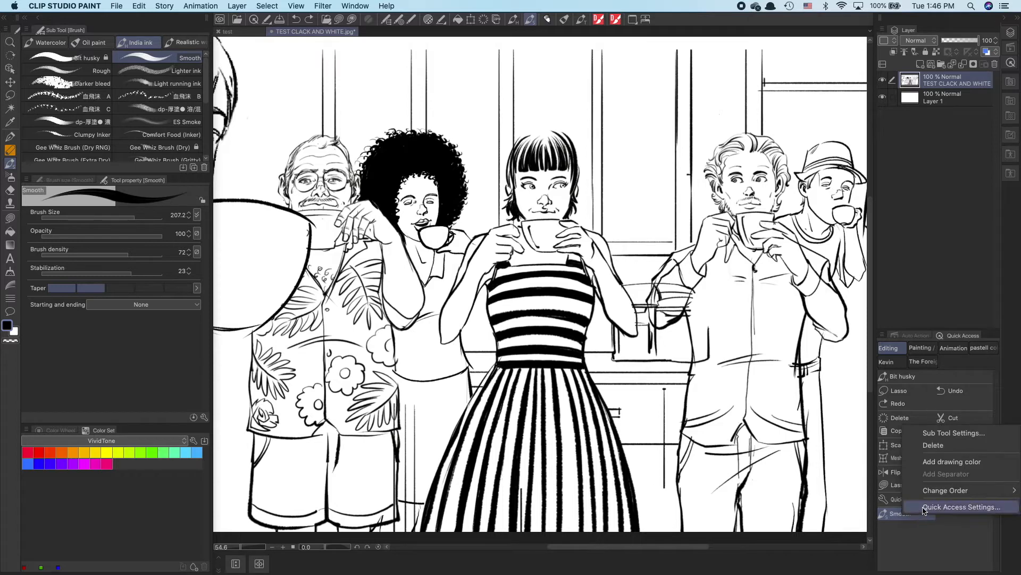
click(943, 448)
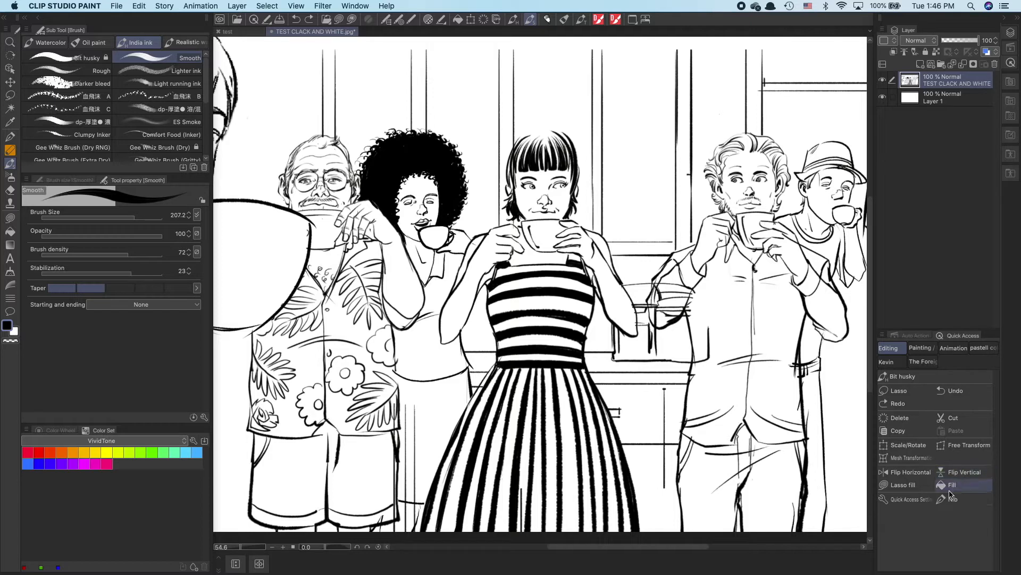
drag(950, 503, 945, 518)
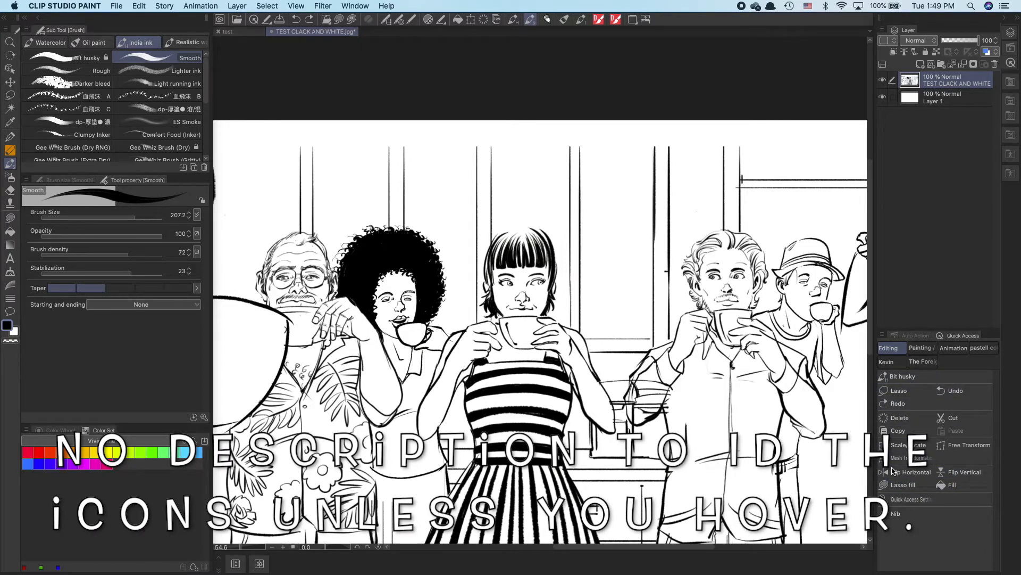
Step: Cover the stray background lines inside the bearded man's bent sleeve with white Lasso fill shapes
mouse_move(633, 394)
mouse_down()
mouse_move(622, 344)
mouse_move(622, 379)
mouse_move(605, 389)
mouse_up()
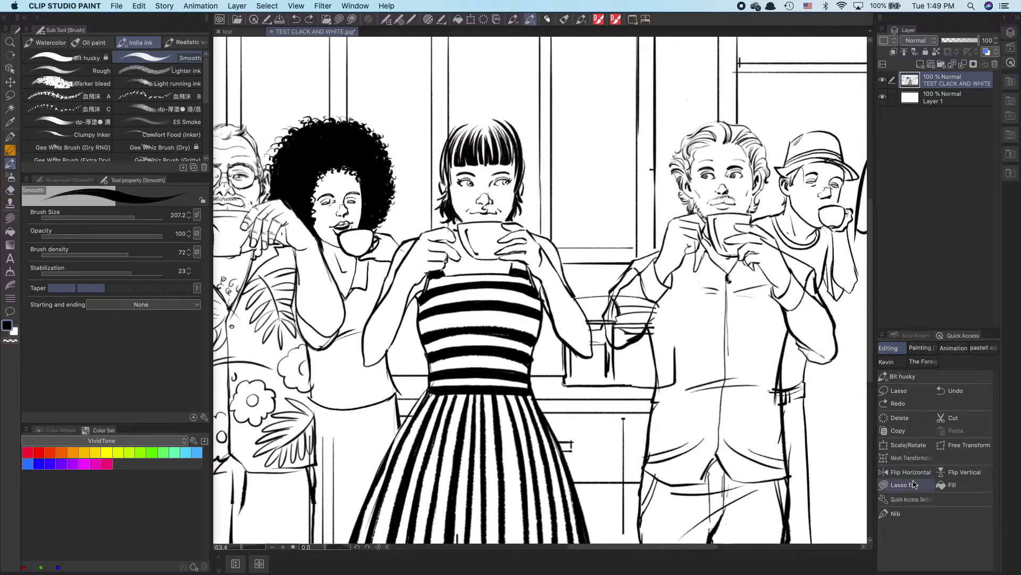
drag(699, 414, 674, 383)
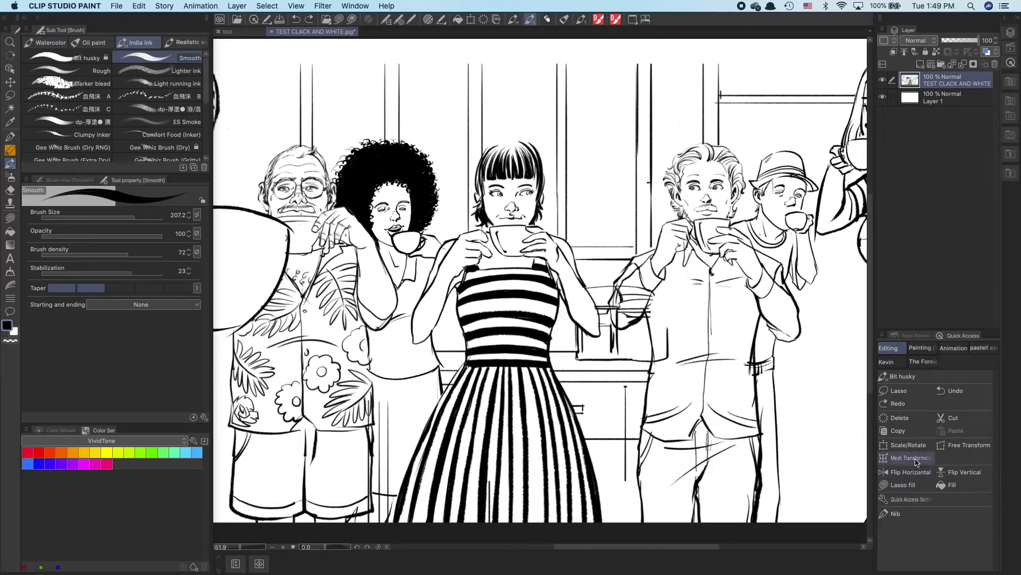
click(913, 485)
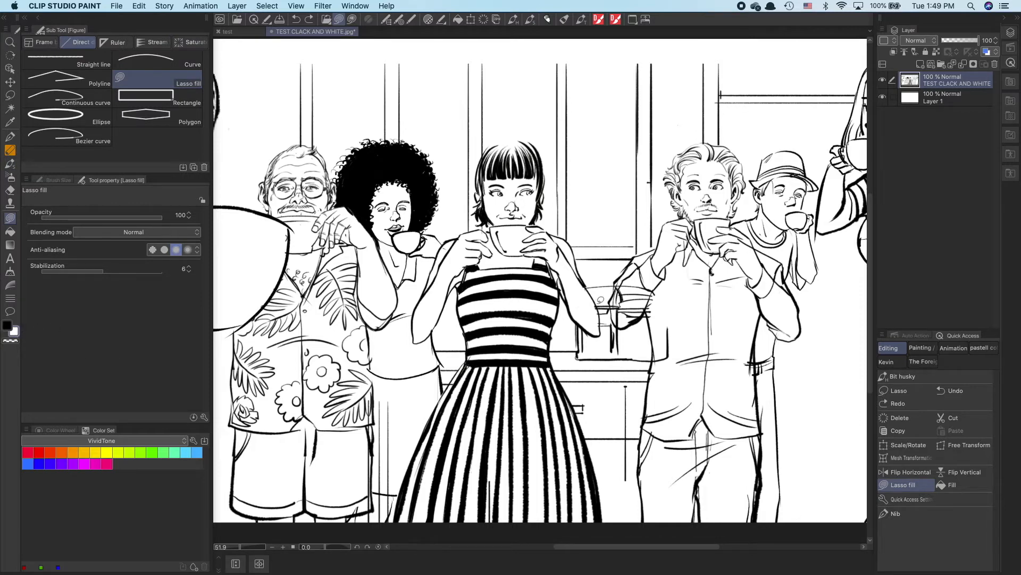
scroll(696, 321, up, 3)
drag(671, 312, 629, 402)
mouse_move(541, 313)
mouse_down()
mouse_move(516, 362)
mouse_move(549, 390)
mouse_move(540, 316)
mouse_up()
mouse_move(446, 291)
mouse_down()
mouse_move(448, 330)
mouse_move(440, 398)
mouse_move(470, 406)
mouse_move(501, 376)
mouse_move(522, 329)
mouse_move(489, 287)
mouse_move(422, 308)
mouse_move(416, 380)
mouse_move(426, 387)
mouse_move(431, 291)
mouse_up()
drag(532, 342, 521, 296)
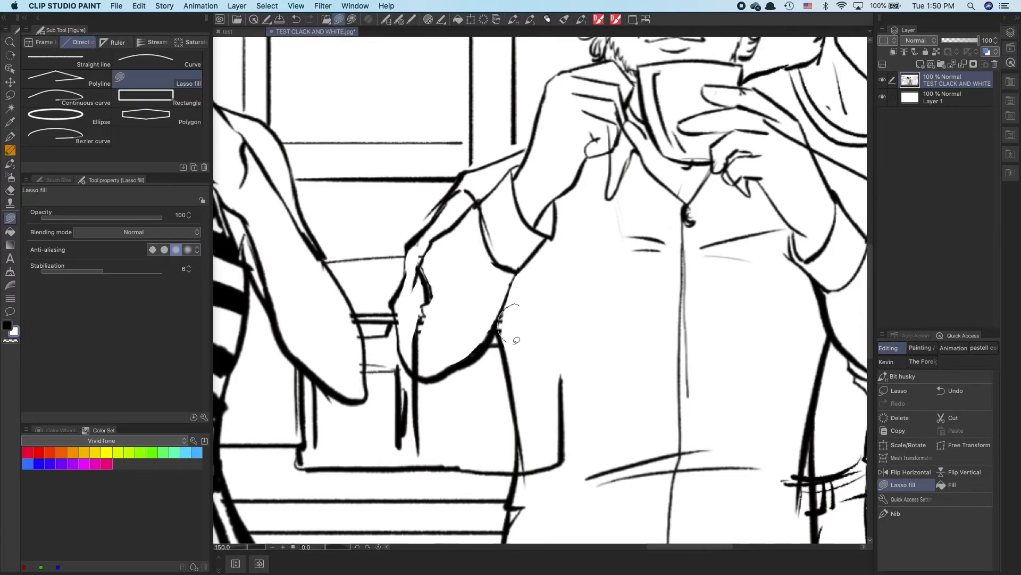
drag(639, 378, 618, 399)
drag(454, 405, 621, 385)
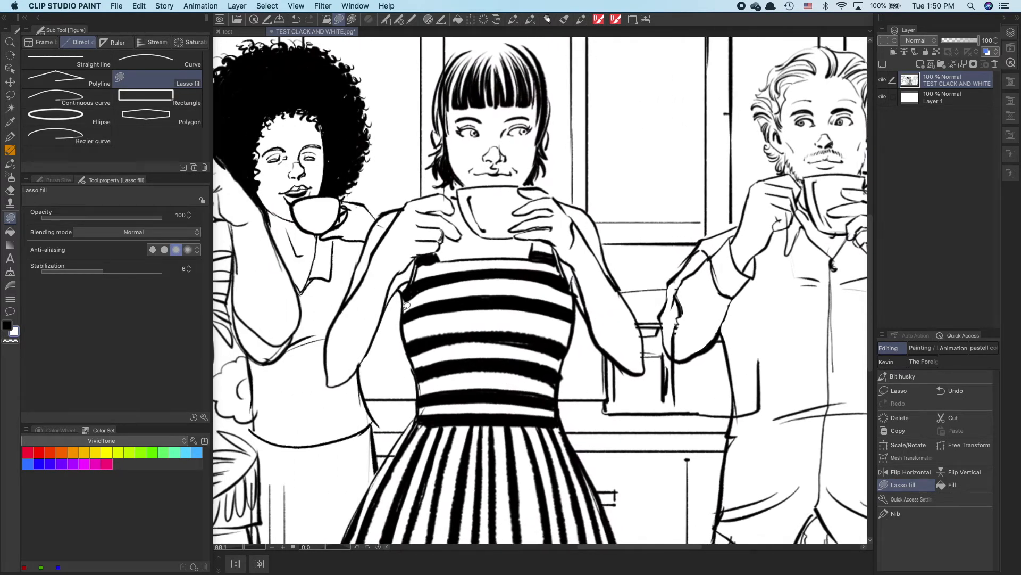
Step: Reinforce the outlines of the striped-dress woman's arms in black with the Bit husky brush at size 21.8
click(903, 376)
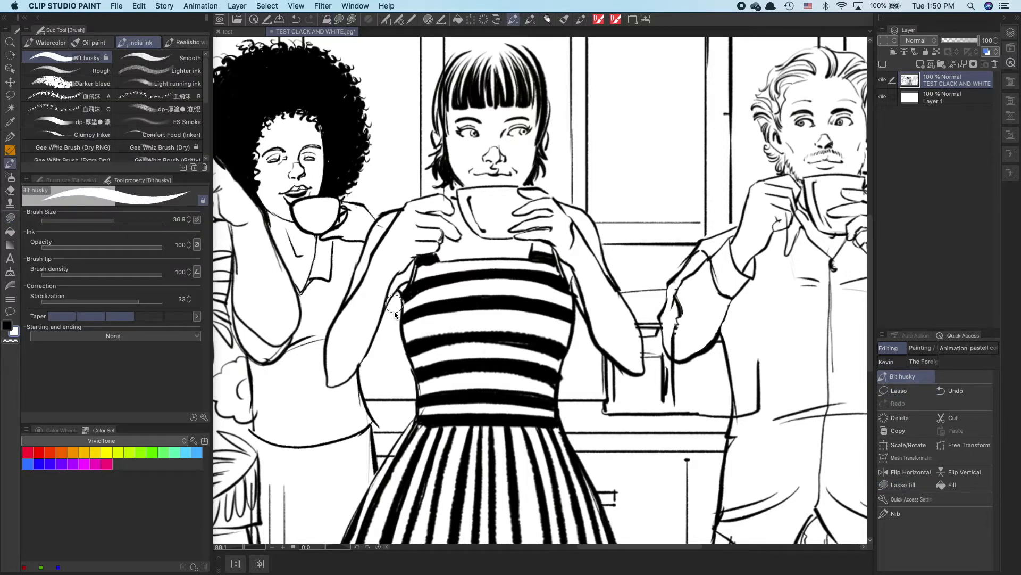
key(bracketleft)
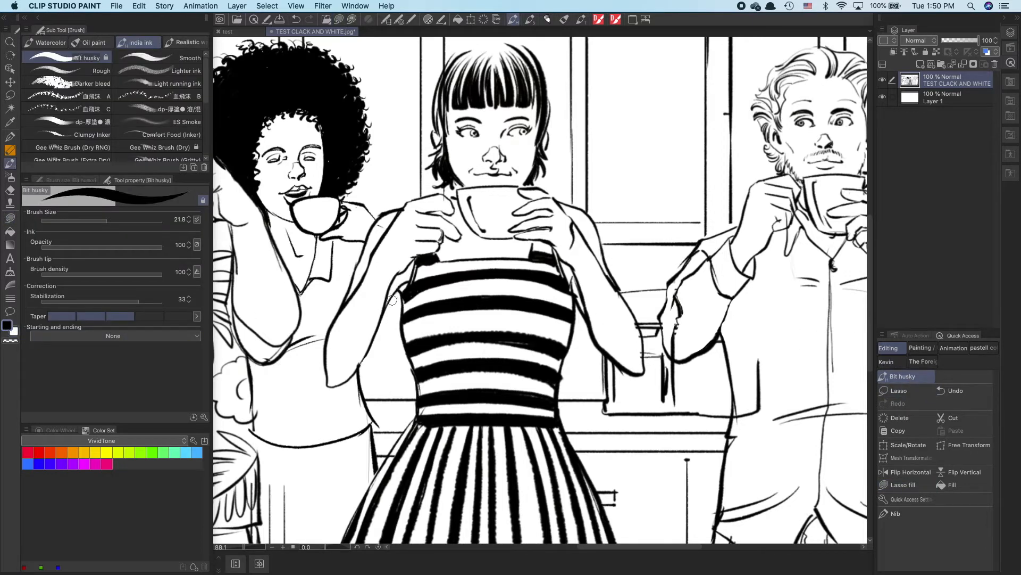
drag(388, 302, 343, 384)
drag(627, 375, 607, 373)
mouse_move(562, 310)
mouse_down()
mouse_move(580, 352)
mouse_move(613, 372)
mouse_up()
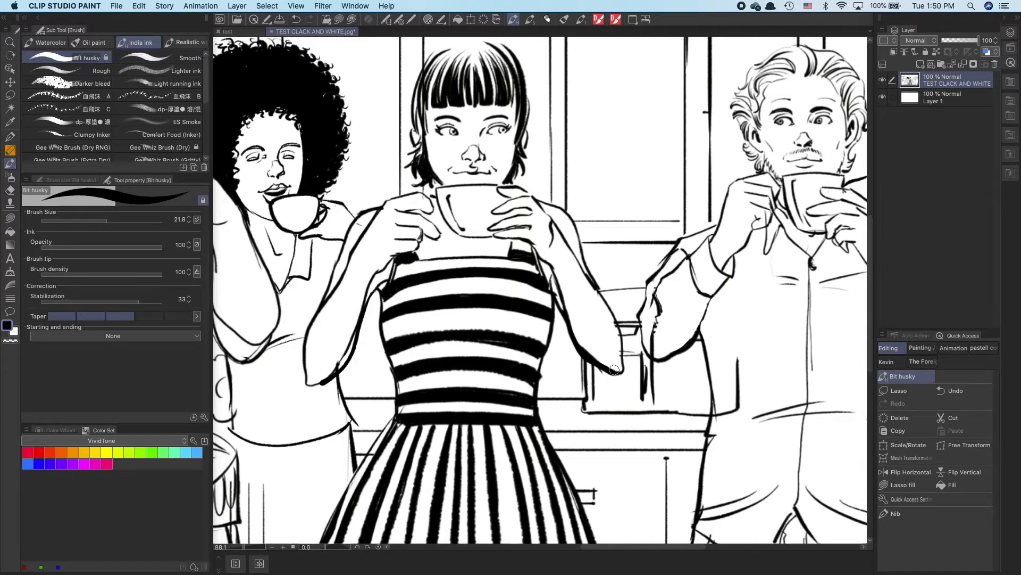
Step: Lasso the cup, hand and forearm of the man in the hat, scale them to 115, and clear the selection
drag(688, 388, 564, 372)
scroll(605, 376, down, 2)
drag(723, 392, 600, 386)
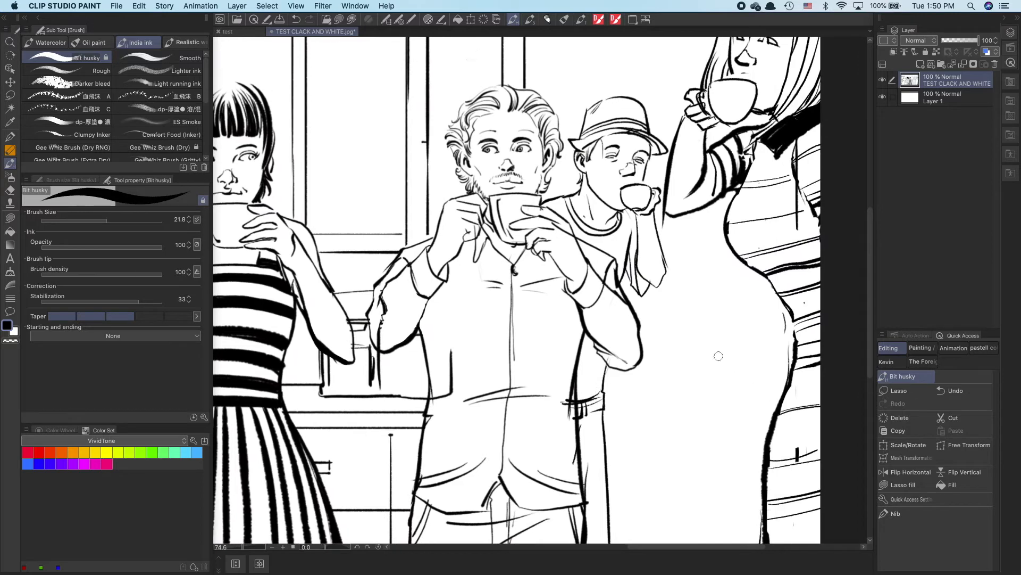
click(907, 392)
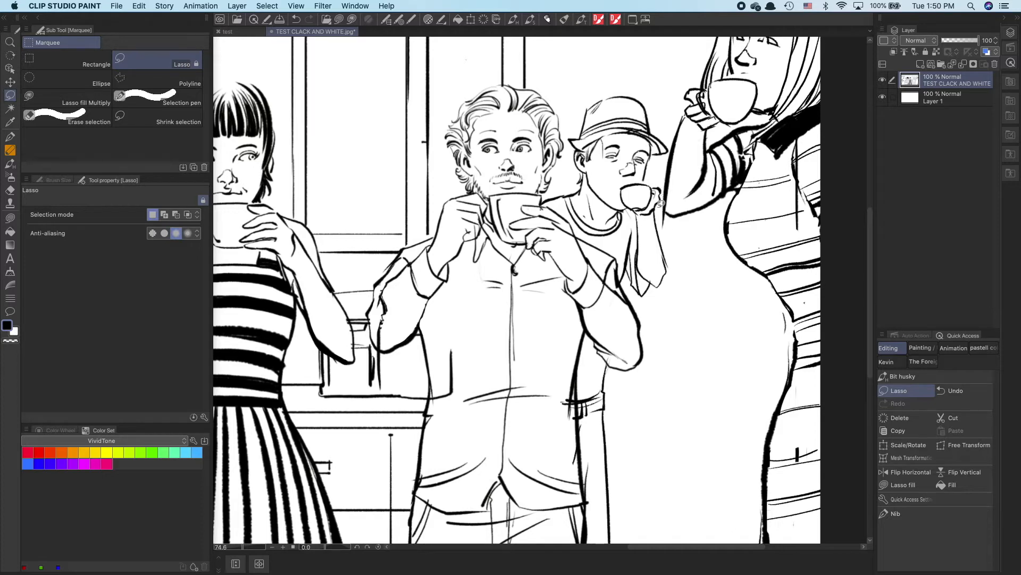
mouse_move(639, 177)
mouse_down()
mouse_move(618, 184)
mouse_move(627, 230)
mouse_up()
mouse_move(621, 269)
mouse_down()
mouse_move(653, 310)
mouse_move(683, 276)
mouse_move(660, 179)
mouse_up()
key(super+t)
drag(682, 314, 692, 334)
drag(657, 299, 659, 298)
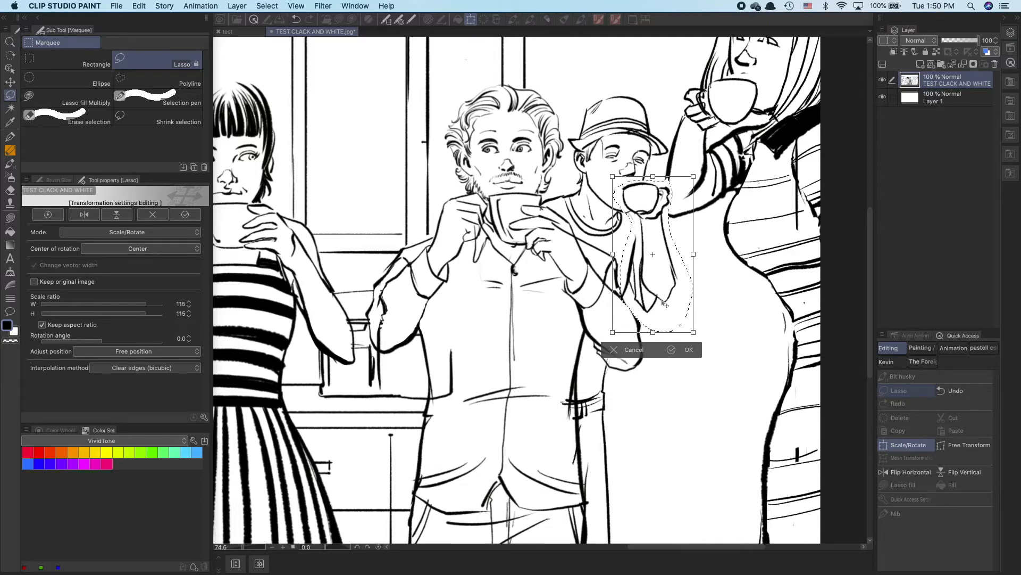
click(688, 350)
drag(678, 392, 676, 318)
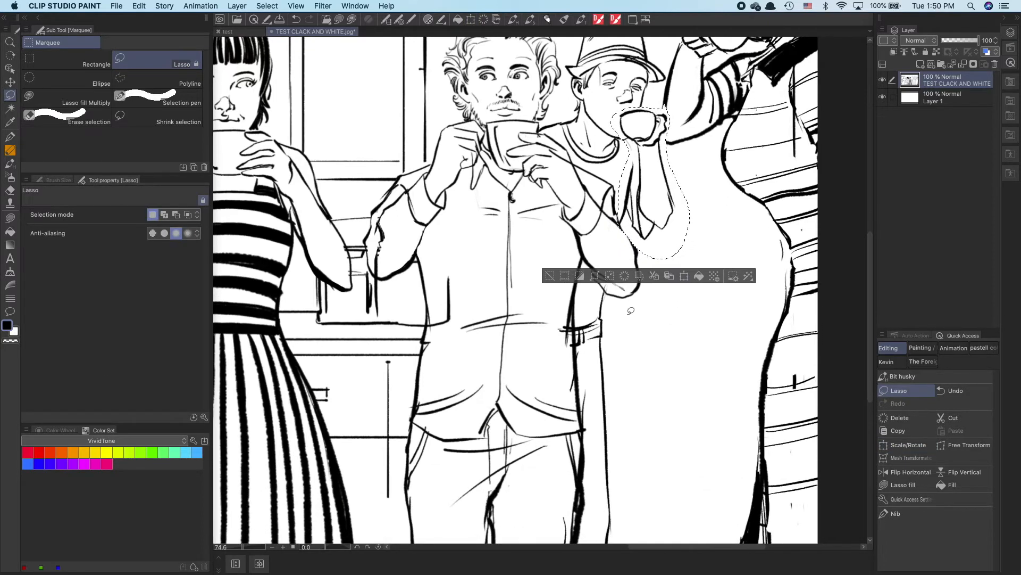
click(626, 304)
Step: Lasso the waist and trouser leg of the man in the hat, shift them slightly outward, and deselect
mouse_move(587, 294)
mouse_down()
mouse_move(579, 346)
mouse_move(599, 515)
mouse_move(661, 515)
mouse_move(643, 329)
mouse_move(612, 264)
mouse_up()
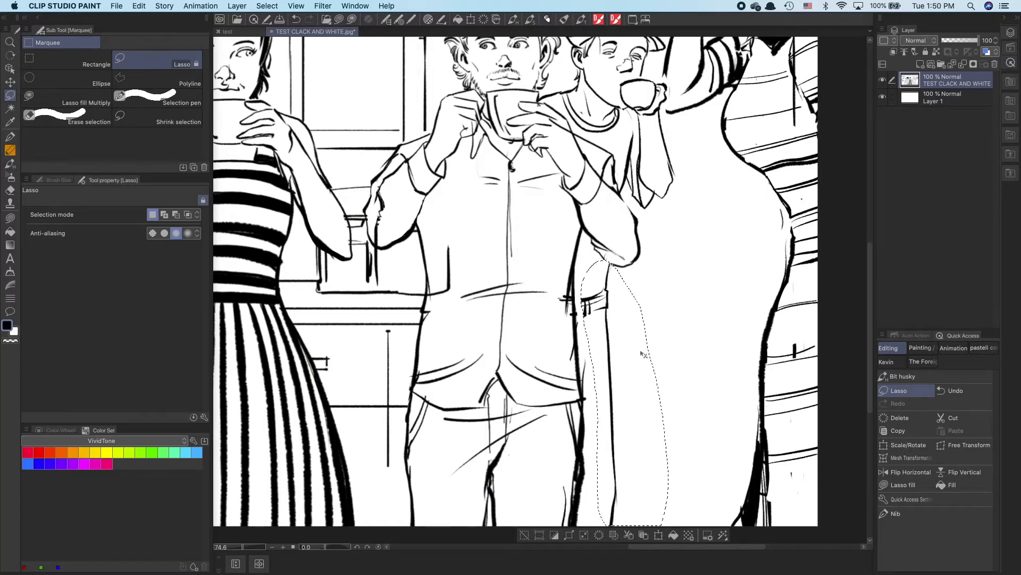
drag(665, 301, 648, 337)
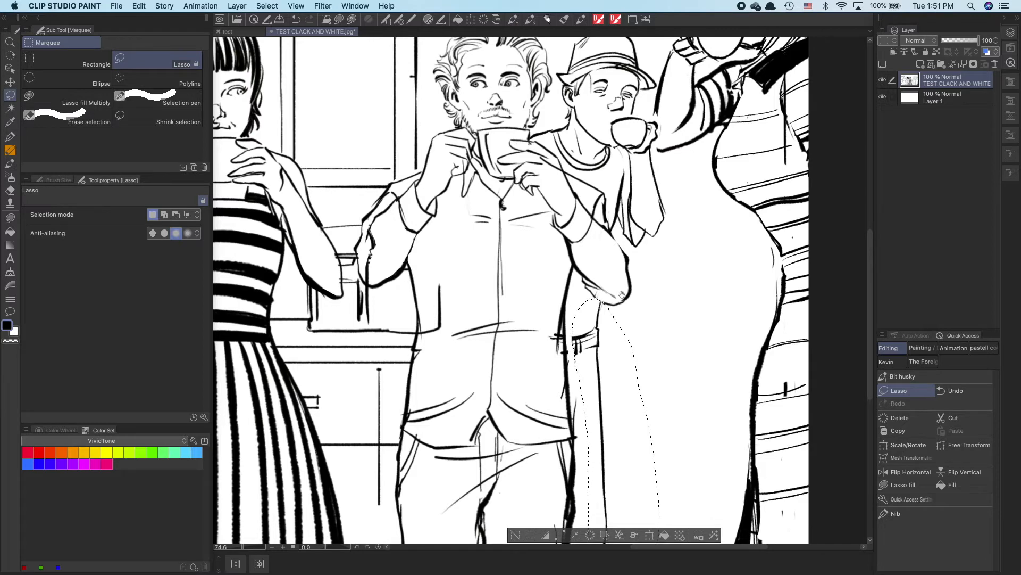
drag(619, 296, 624, 296)
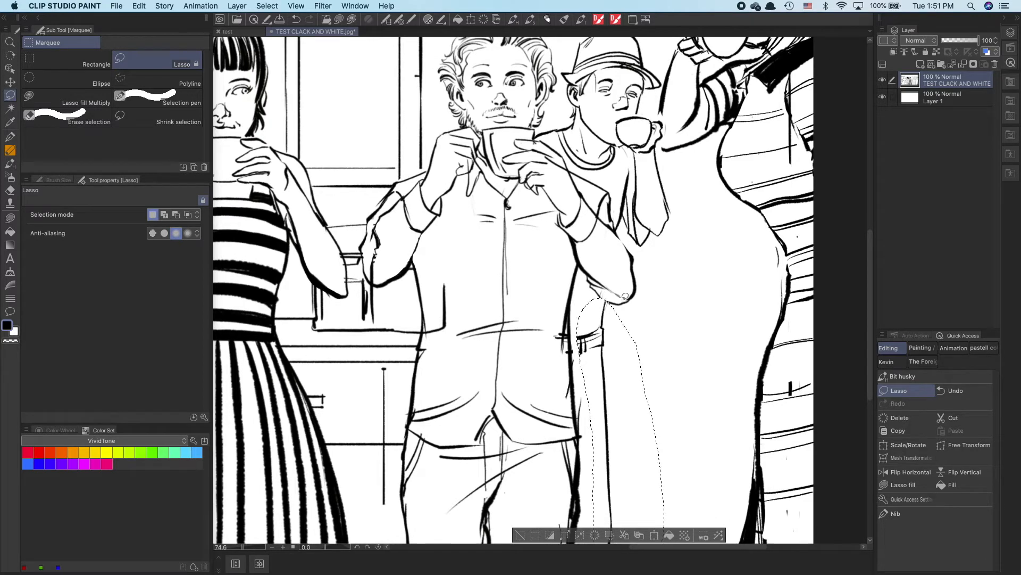
mouse_move(641, 311)
mouse_down()
mouse_move(631, 269)
mouse_move(615, 283)
mouse_up()
key(super+d)
drag(572, 313, 571, 345)
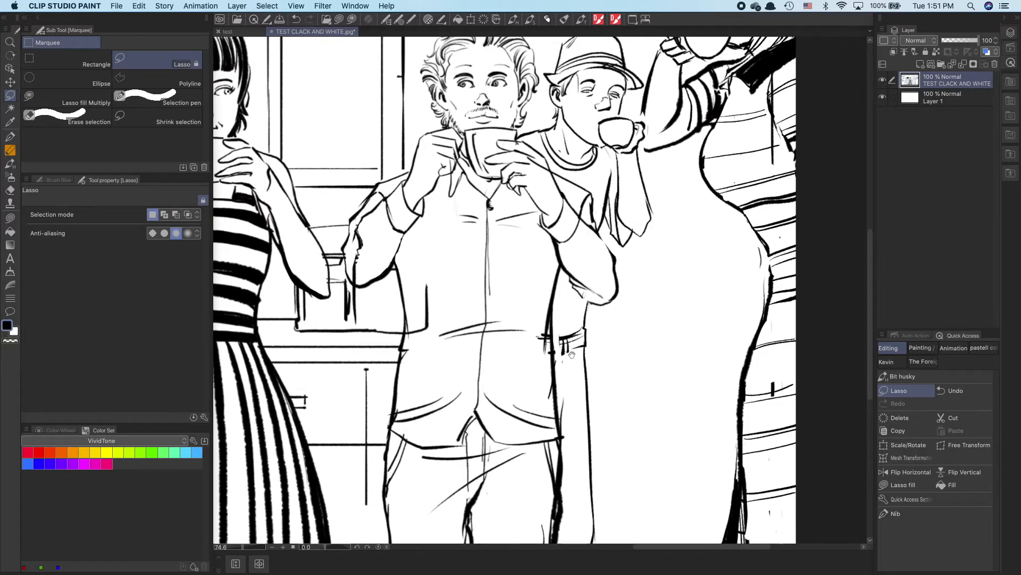
scroll(591, 346, down, 1)
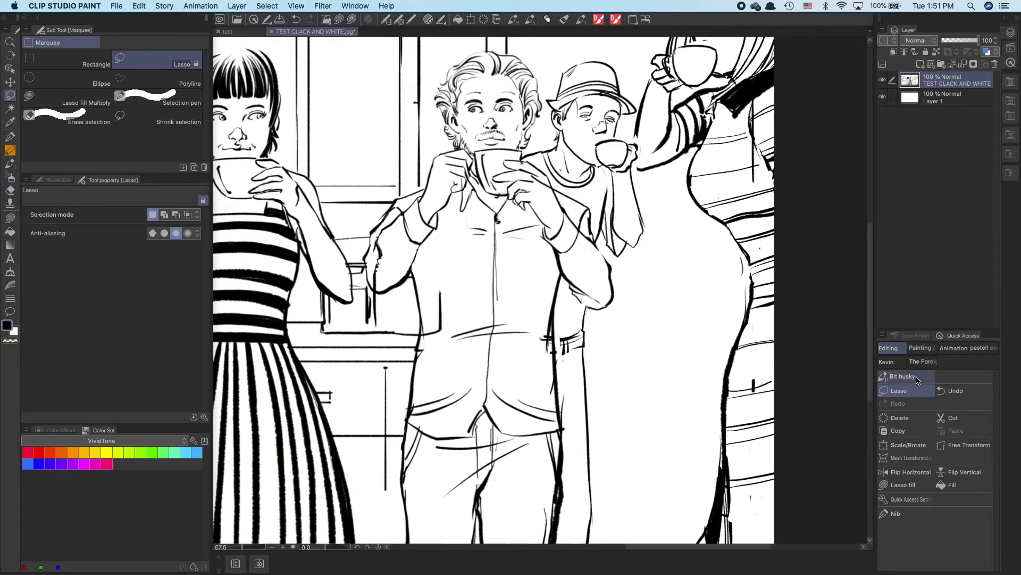
click(918, 475)
click(917, 476)
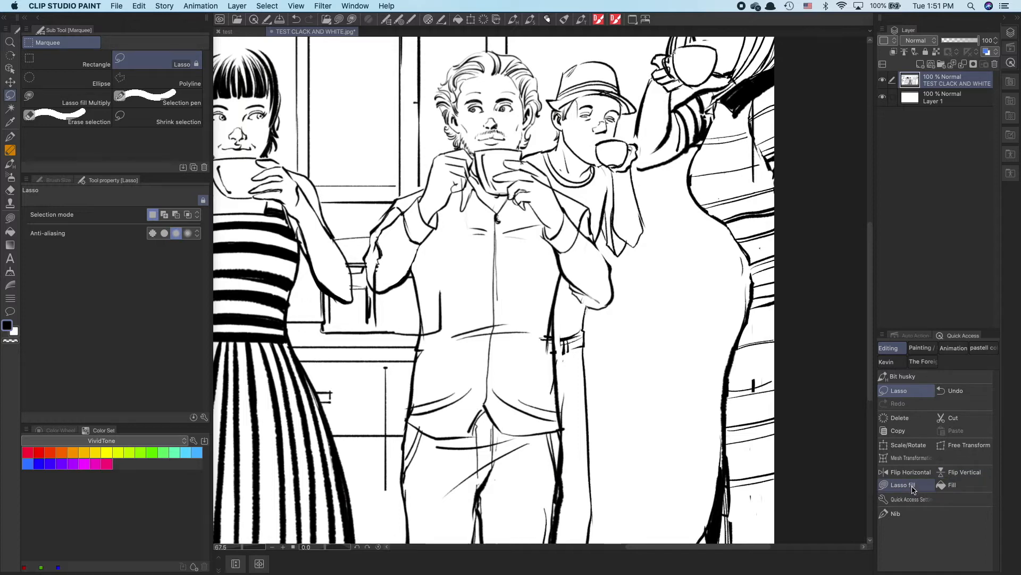
drag(628, 341, 664, 370)
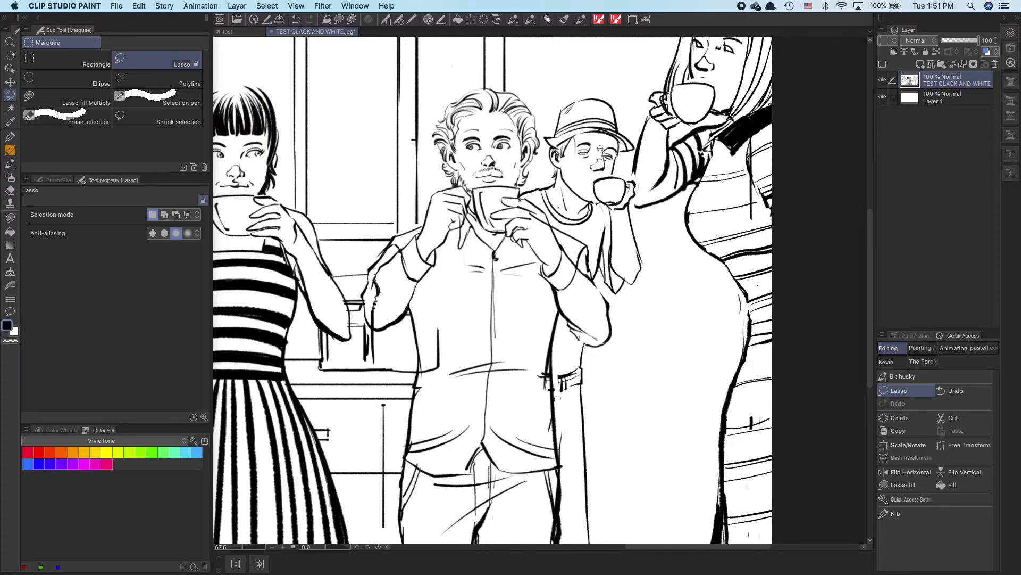
scroll(602, 147, up, 5)
mouse_move(577, 136)
mouse_down()
mouse_move(502, 157)
mouse_move(488, 199)
mouse_move(564, 178)
mouse_move(617, 192)
mouse_up()
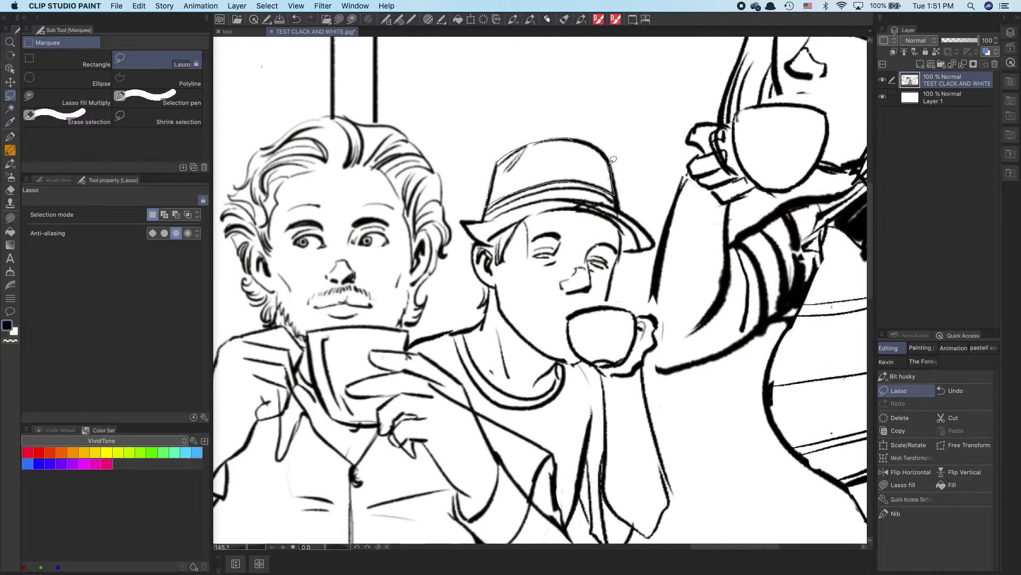
drag(595, 141, 591, 140)
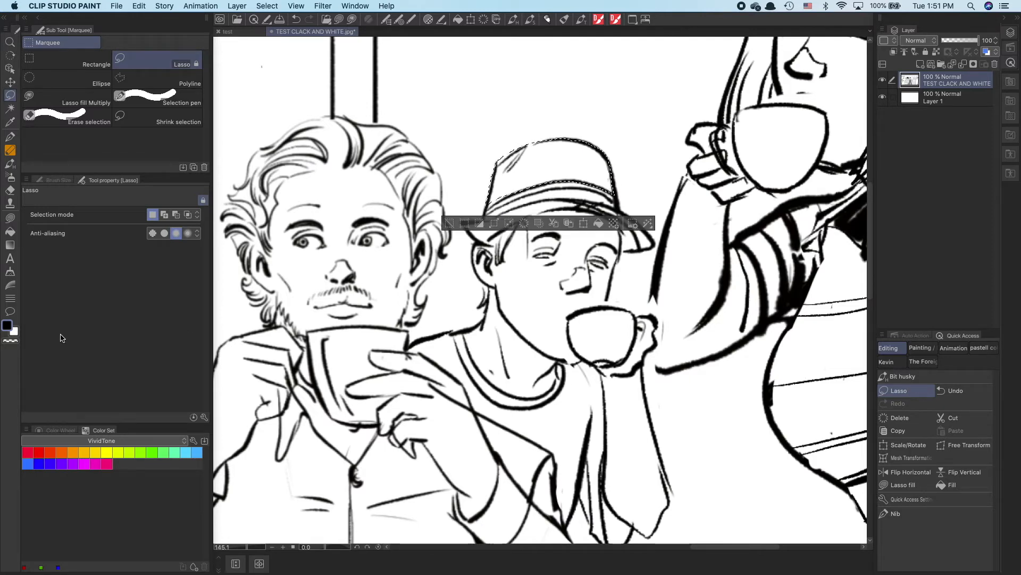
Step: Clear the hat selection, try a black Lasso fill on the hat's crown, and undo the fill
click(915, 486)
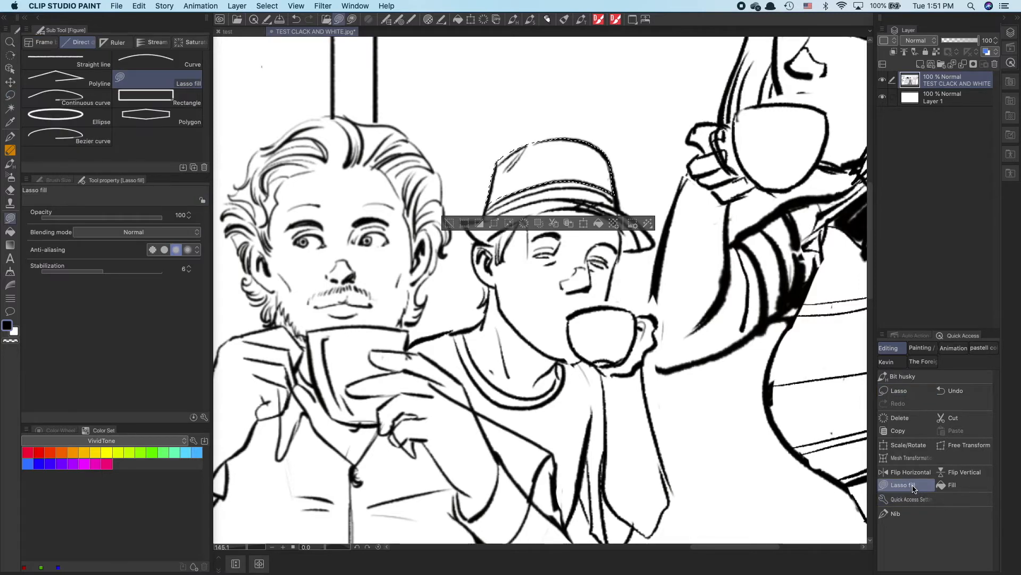
key(super+d)
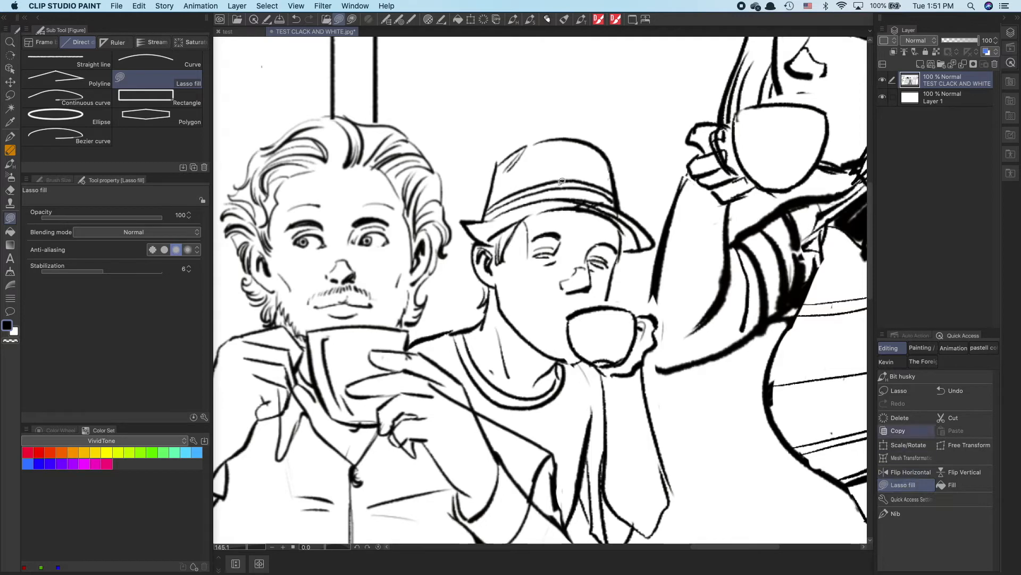
mouse_move(534, 163)
mouse_down()
mouse_move(582, 148)
mouse_move(526, 143)
mouse_move(498, 168)
mouse_up()
key(super+z)
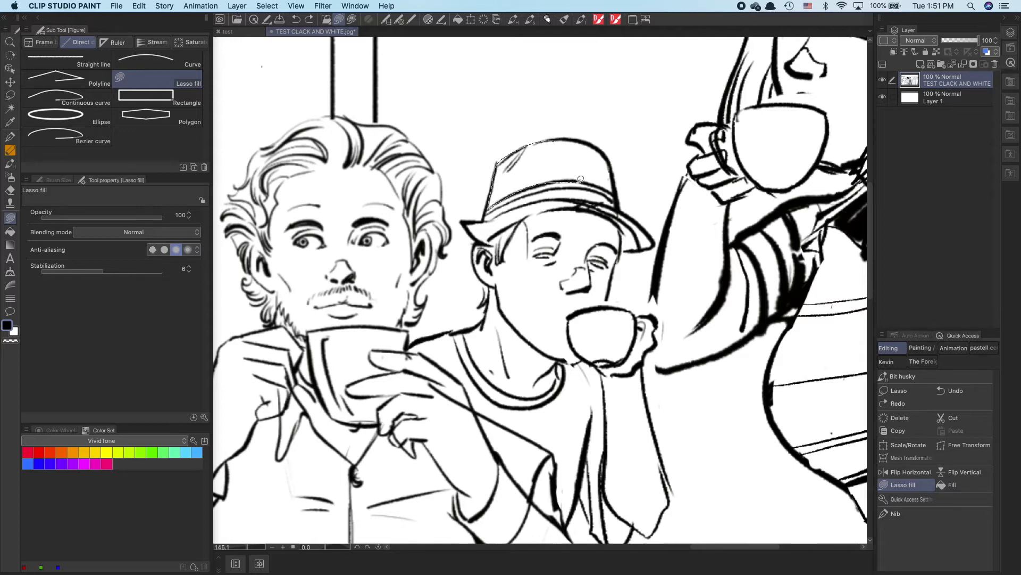
Step: Fill the crown and band of the man's hat in black with Lasso fill, leaving a thin white line between them
mouse_move(618, 192)
mouse_down()
mouse_move(616, 163)
mouse_move(591, 140)
mouse_move(575, 144)
mouse_up()
drag(566, 193, 566, 185)
mouse_move(499, 196)
mouse_down()
mouse_move(485, 212)
mouse_move(526, 194)
mouse_move(611, 197)
mouse_move(606, 184)
mouse_move(540, 178)
mouse_up()
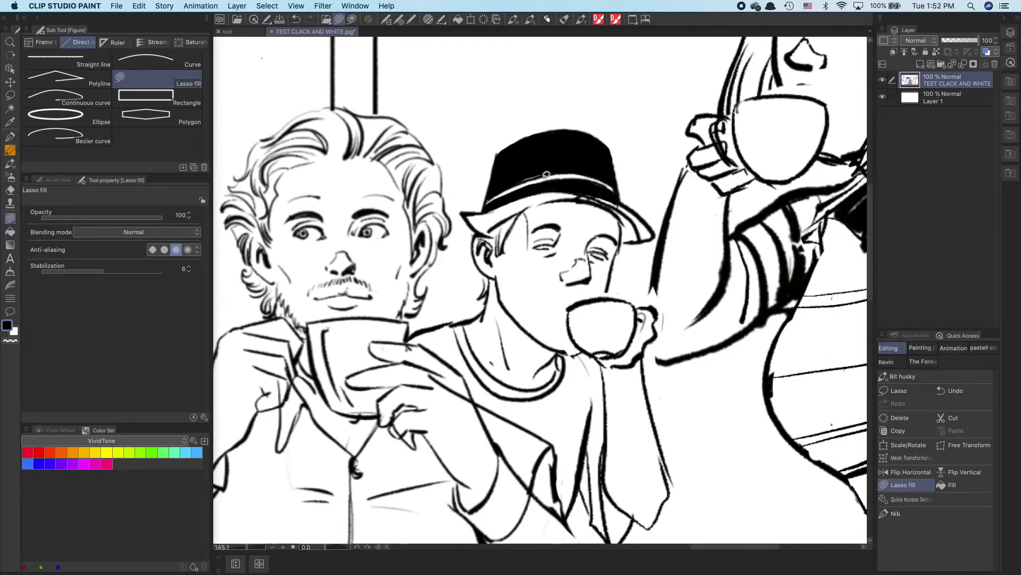
Step: Look over the whole line drawing to check the filled hat and the other figures
scroll(616, 228, down, 5)
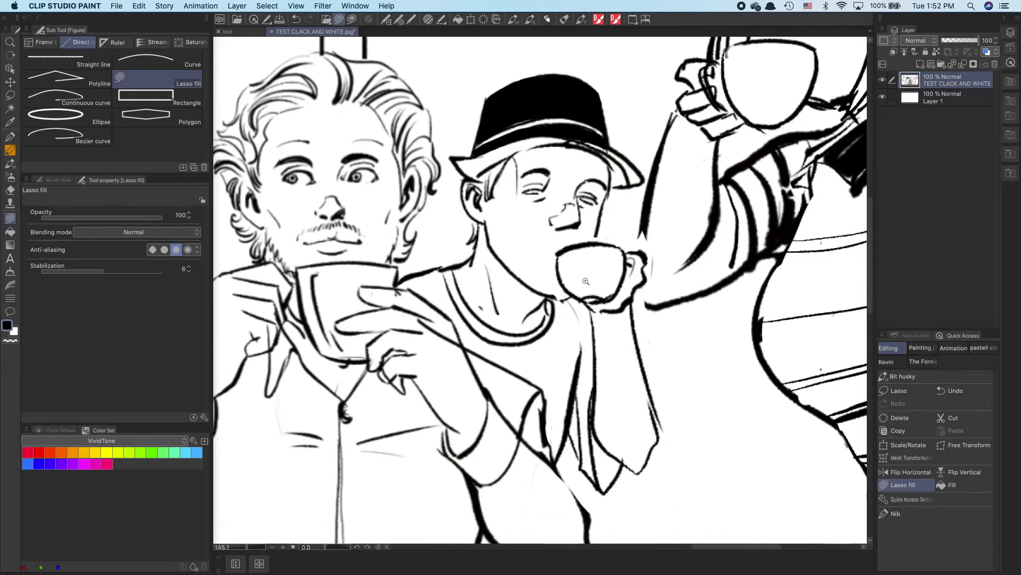
scroll(569, 295, down, 1)
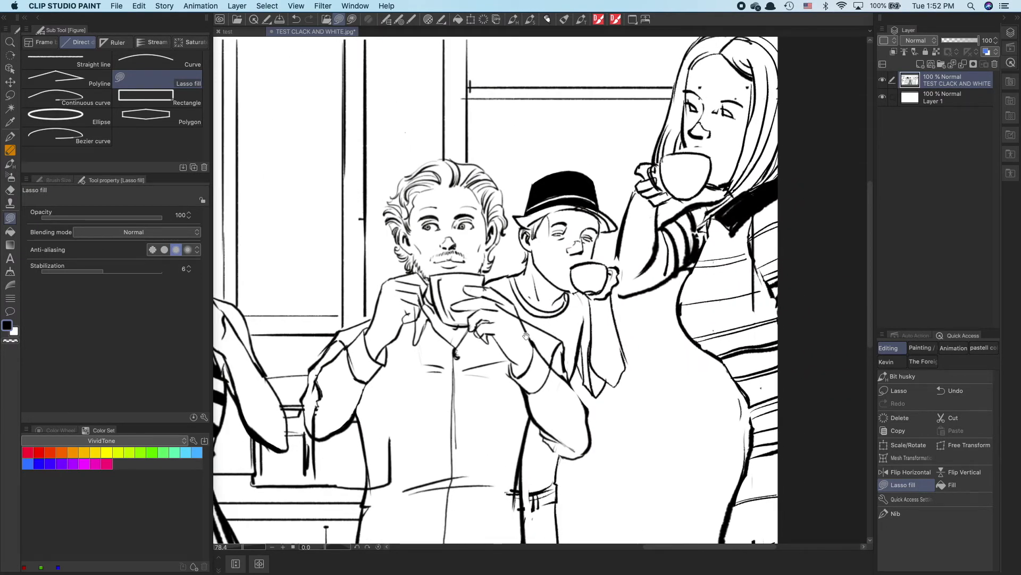
scroll(580, 346, left, 5)
scroll(506, 308, left, 10)
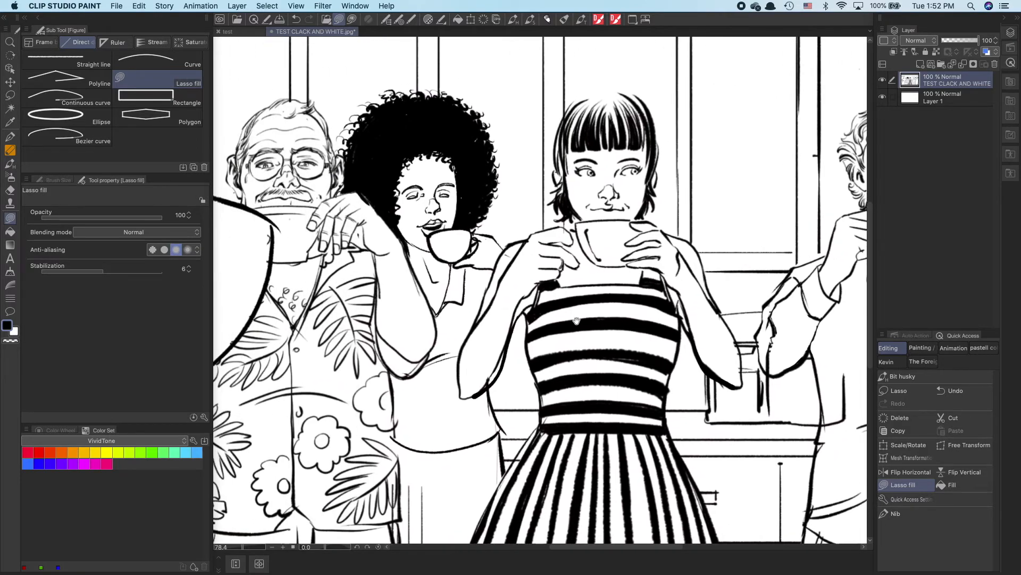
scroll(567, 297, down, 5)
scroll(553, 309, up, 3)
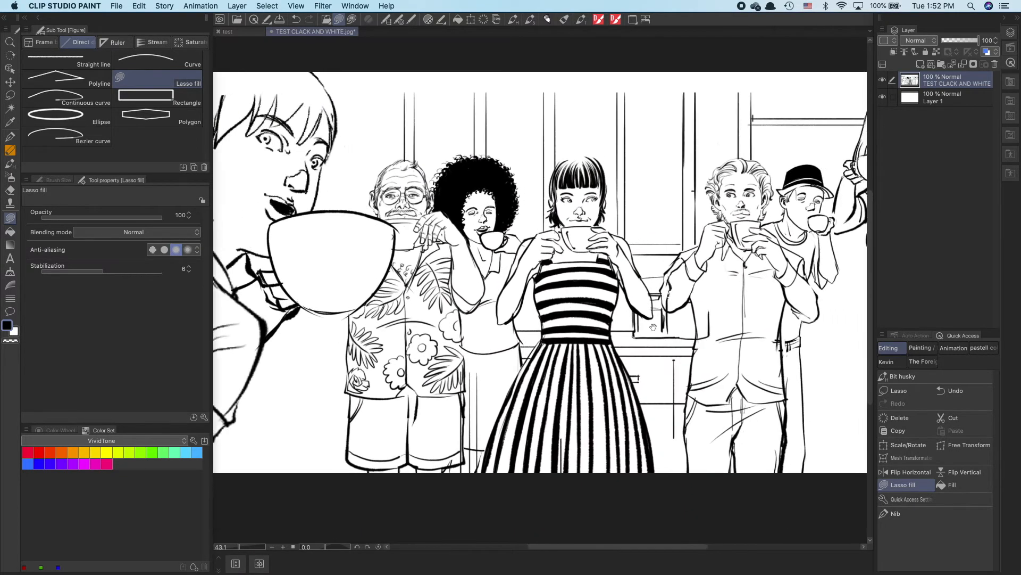
scroll(592, 352, down, 3)
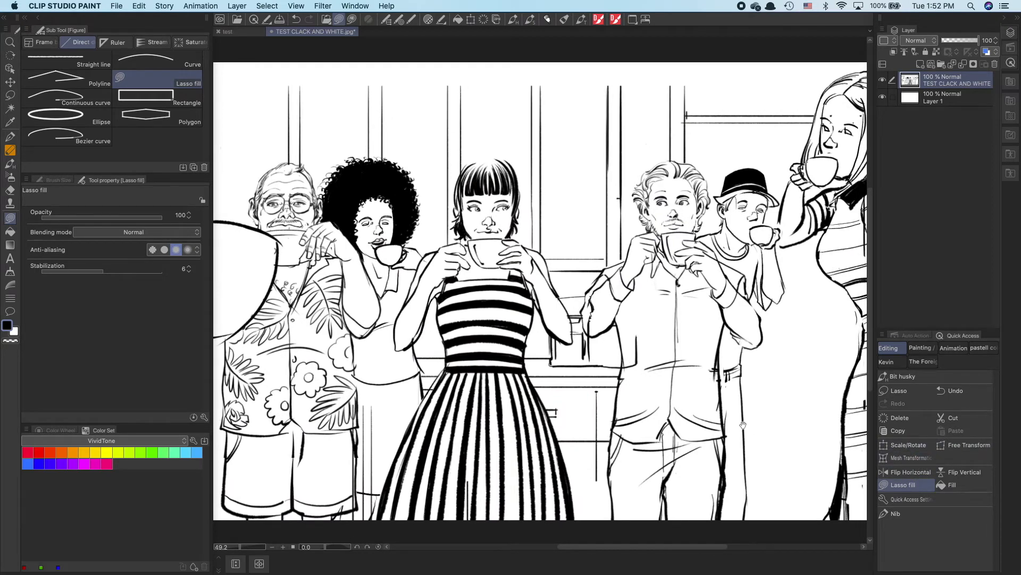
scroll(743, 424, right, 2)
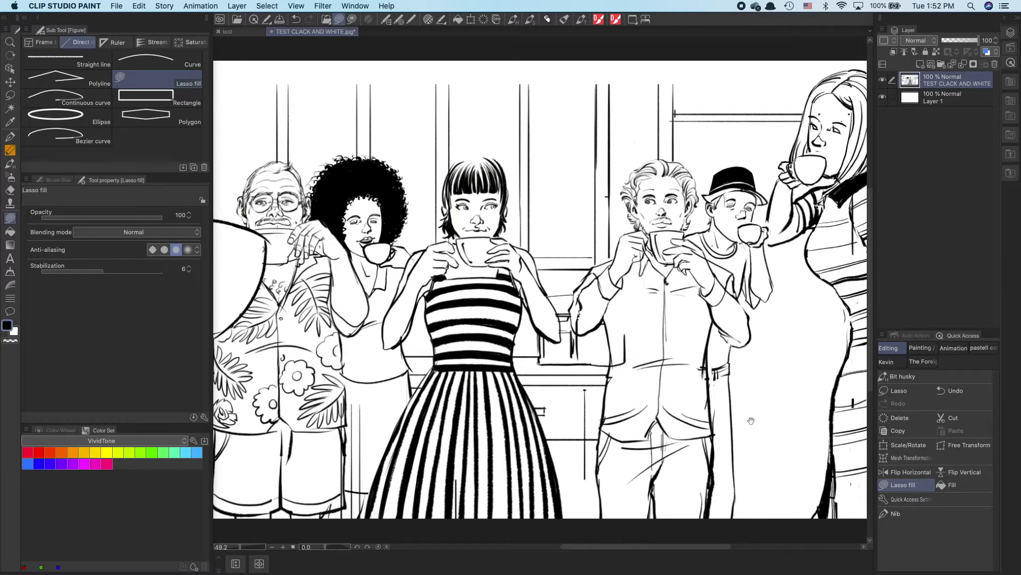
drag(751, 421, 742, 428)
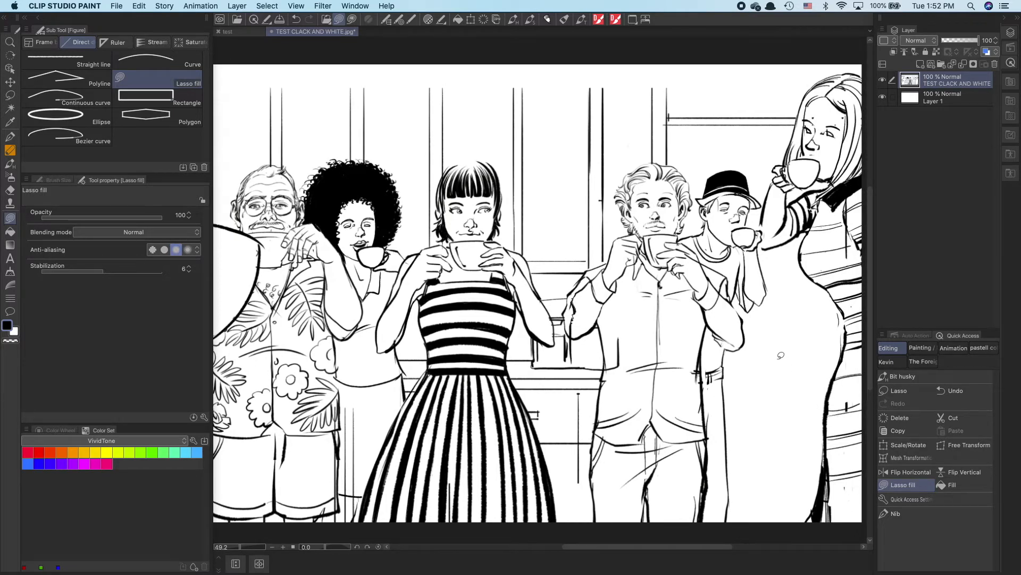
click(896, 389)
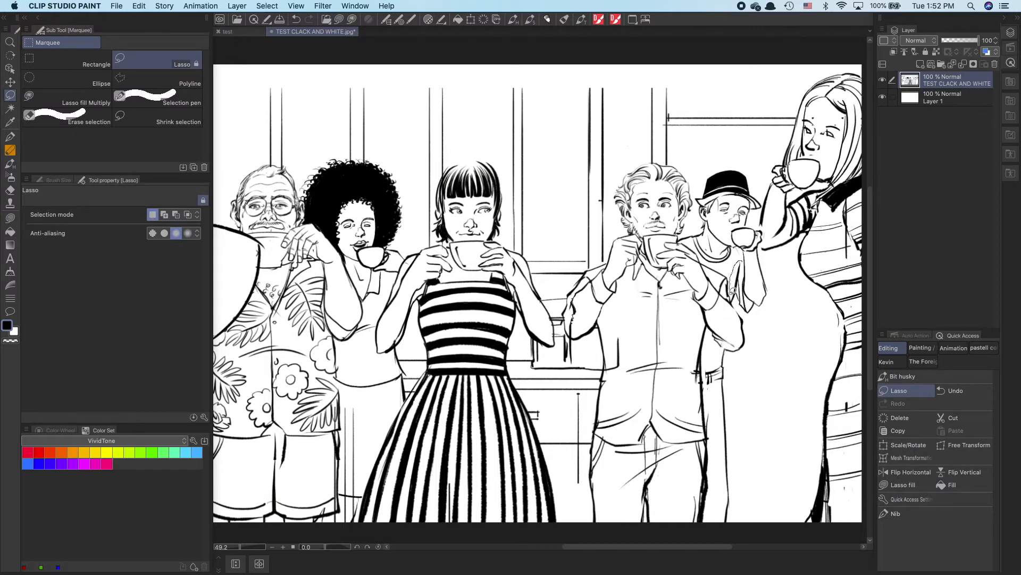
mouse_move(740, 300)
mouse_down()
mouse_move(745, 258)
mouse_move(741, 301)
mouse_up()
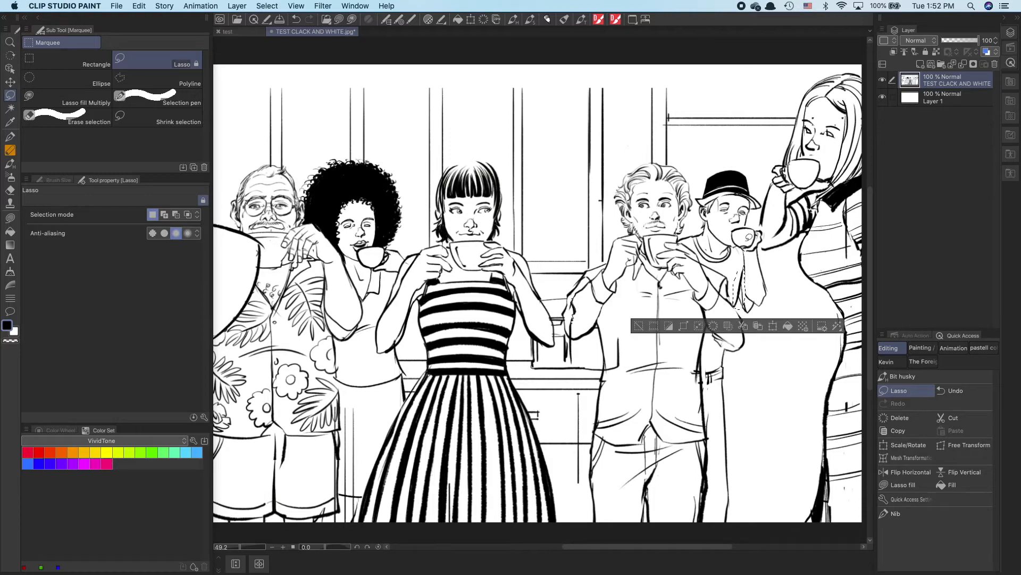
click(749, 245)
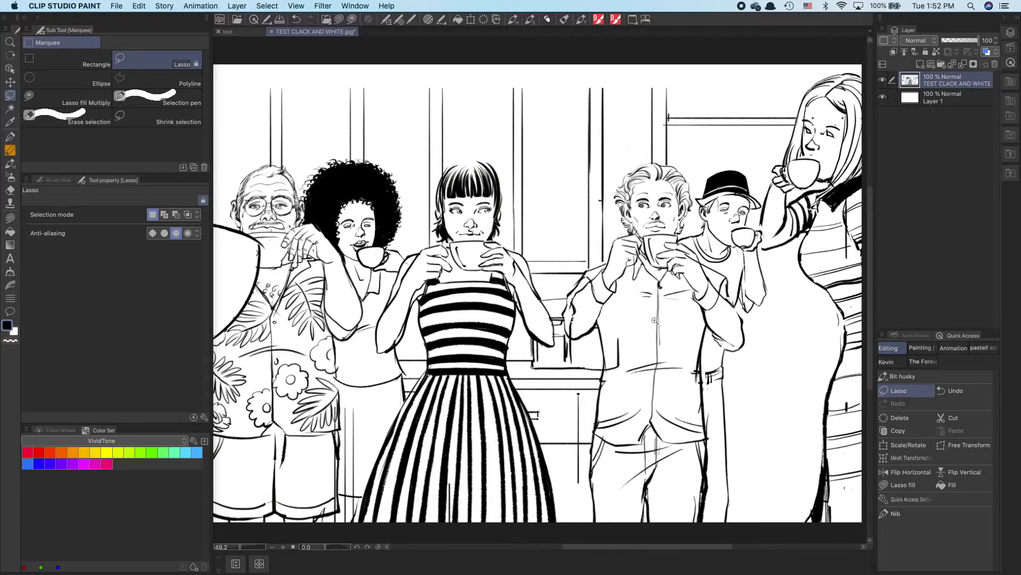
scroll(655, 320, up, 3)
drag(669, 324, 680, 315)
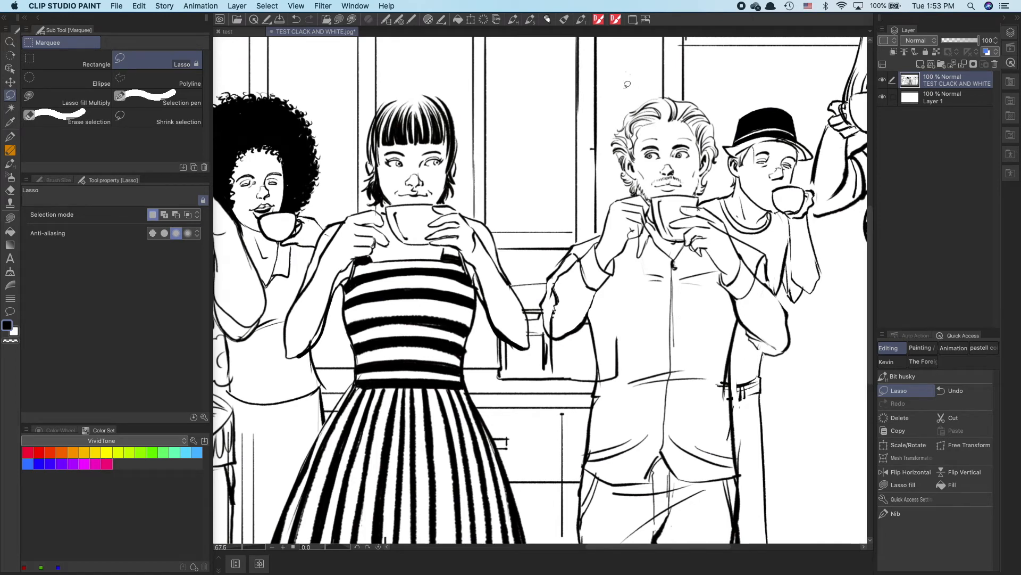
click(499, 22)
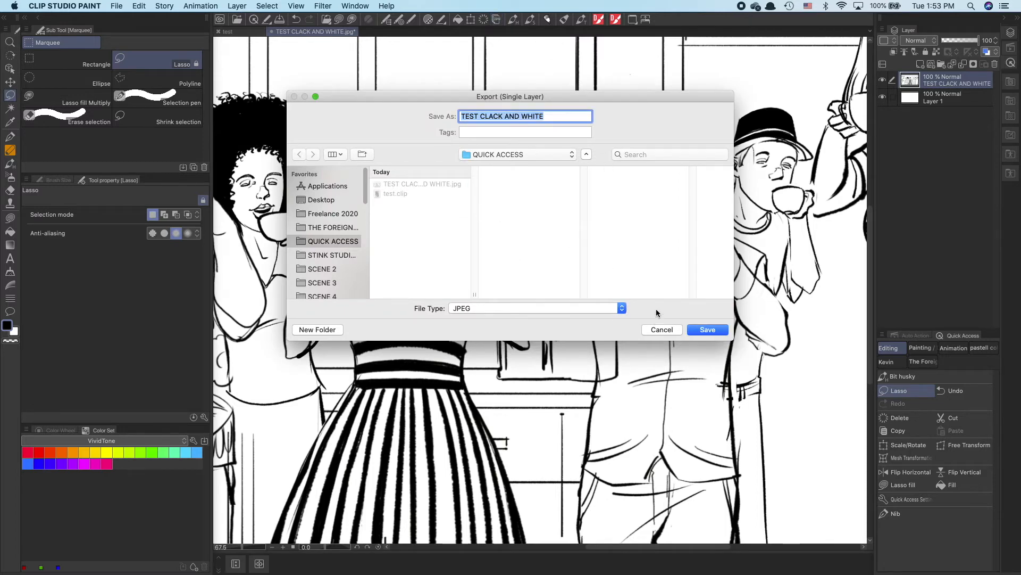
click(668, 331)
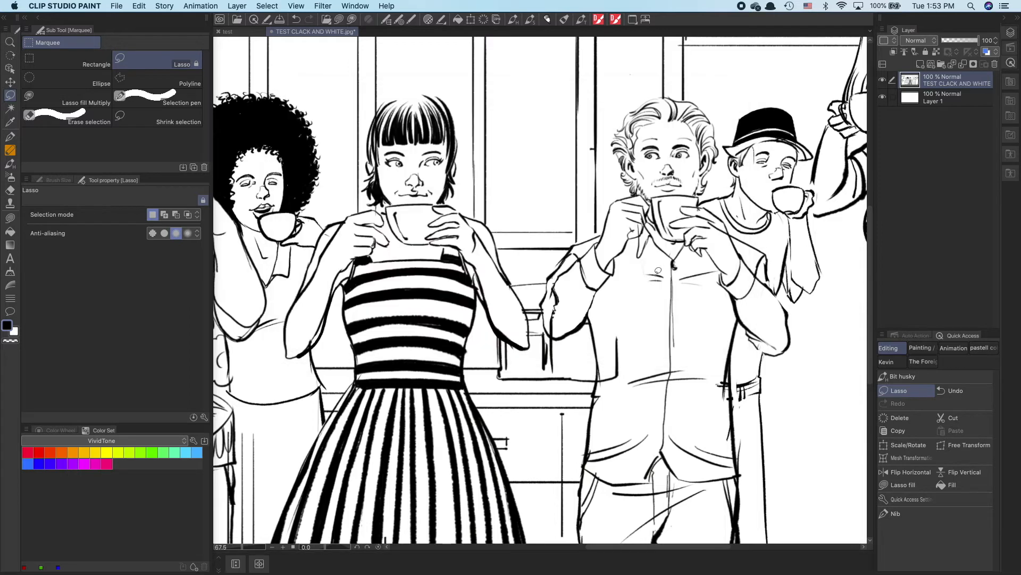
drag(619, 303, 620, 296)
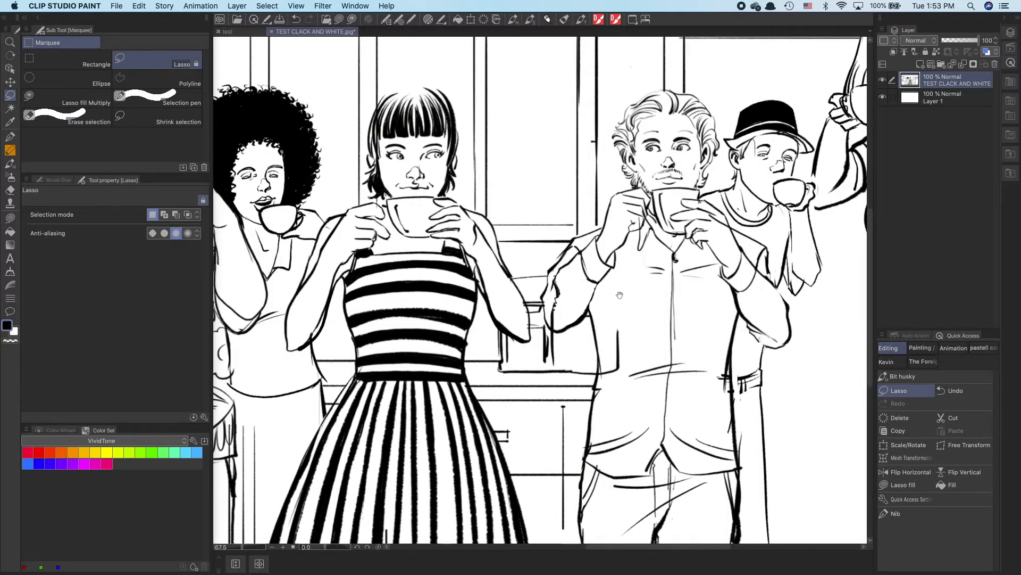
Step: Switch to the test comic page, browse the Quick Access color sets, and show the set with the NATYA and KAZ swatches
scroll(620, 299, down, 1)
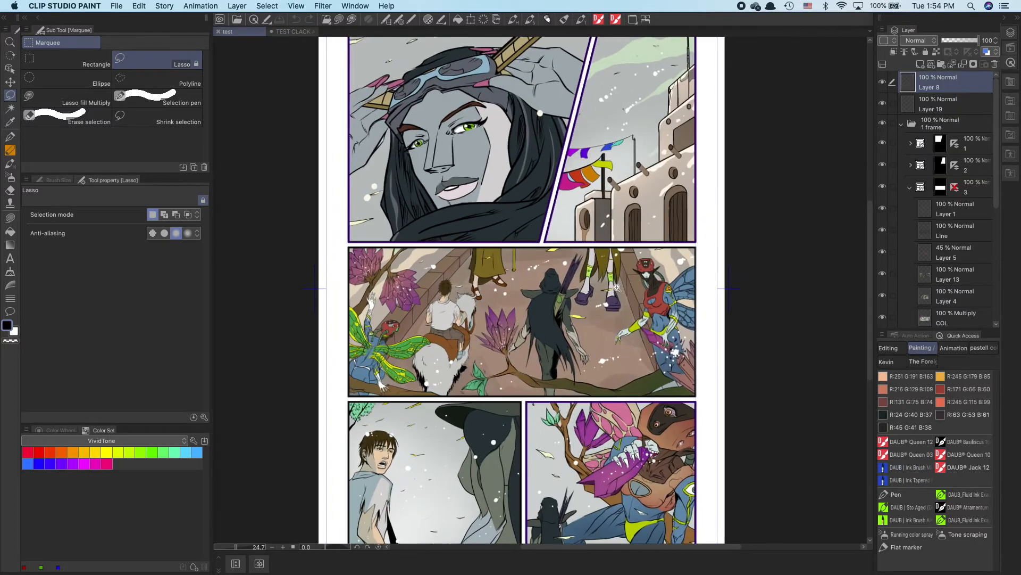
mouse_move(607, 317)
mouse_down()
mouse_move(554, 328)
mouse_move(572, 345)
mouse_up()
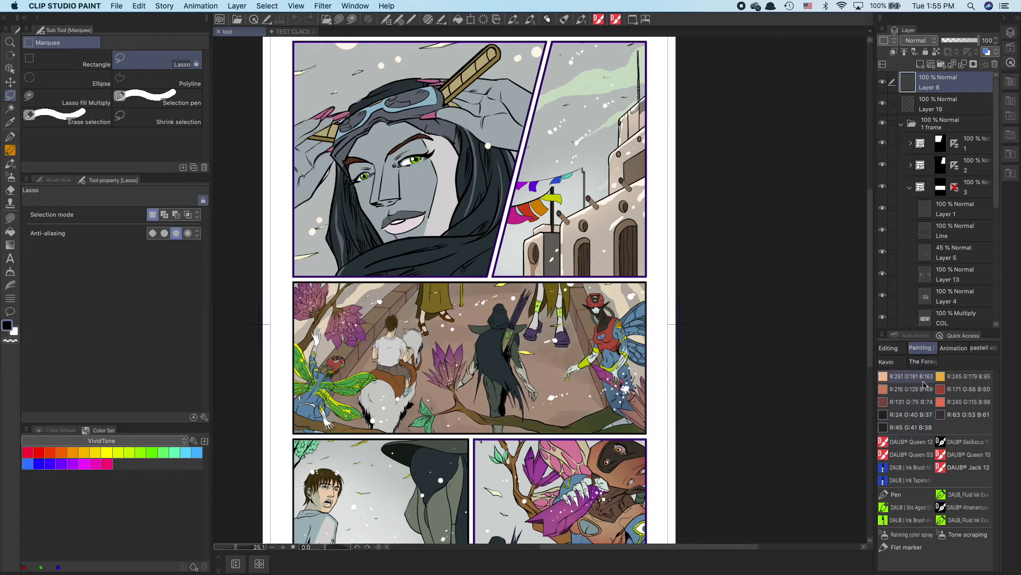
click(886, 362)
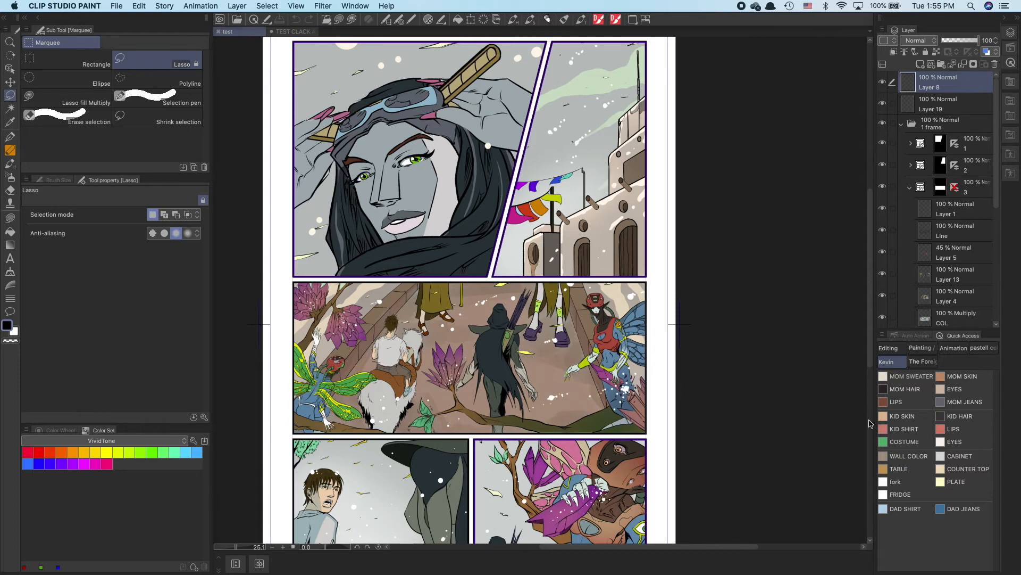
click(928, 362)
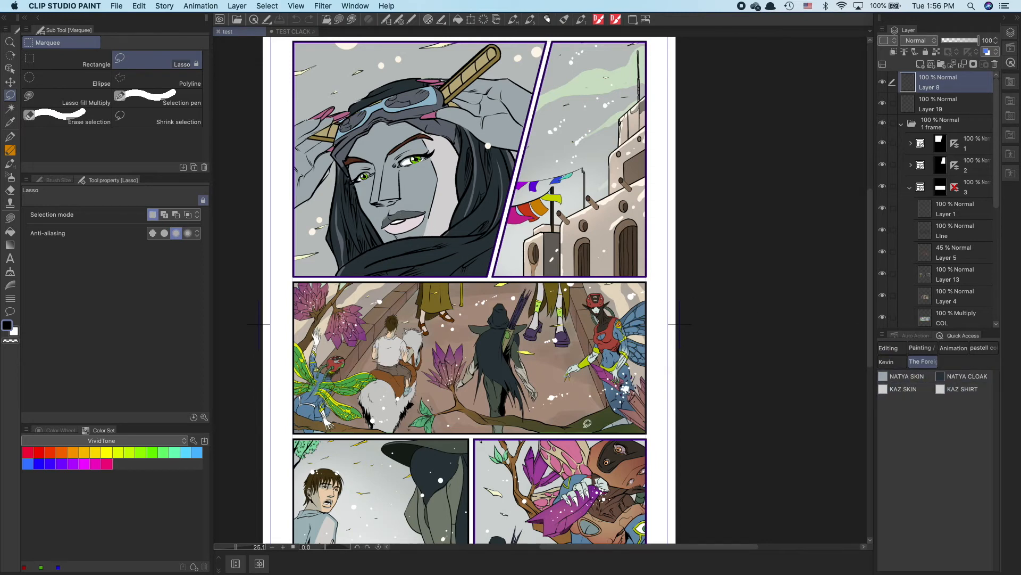
drag(583, 432, 599, 360)
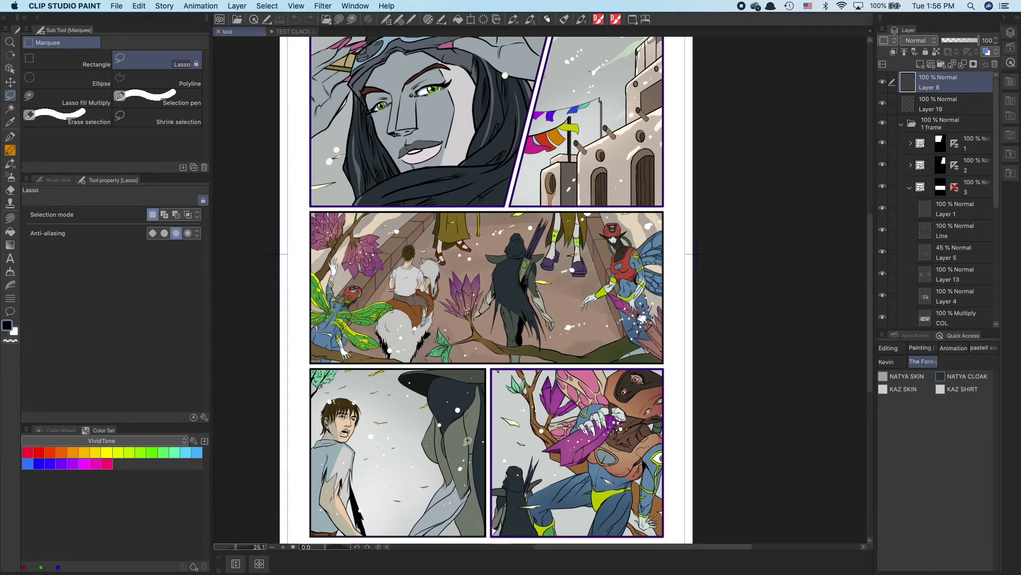
drag(484, 413, 478, 451)
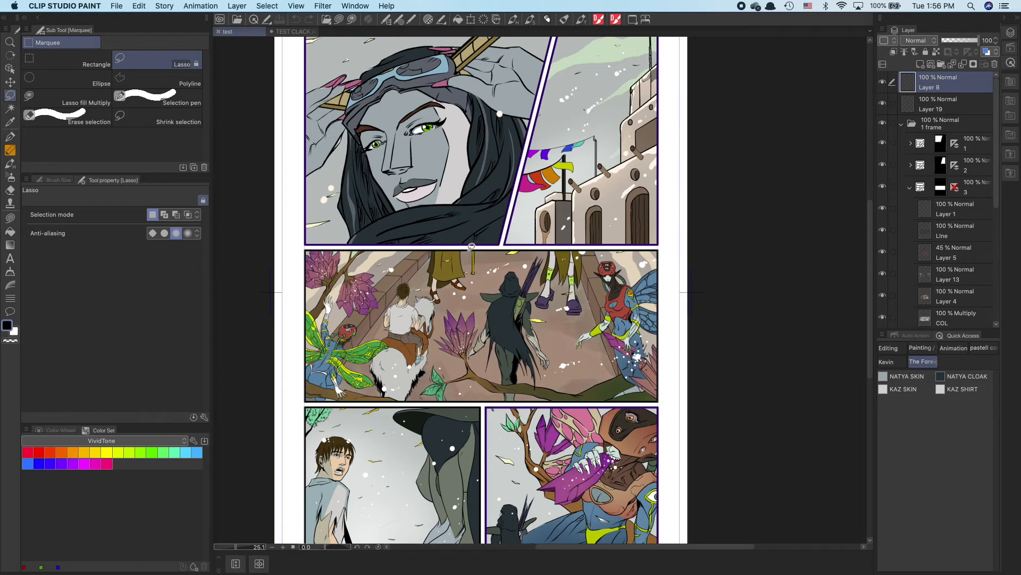
Step: Try the NATYA SKIN and NATYA CLOAK swatches as the drawing color
key(i)
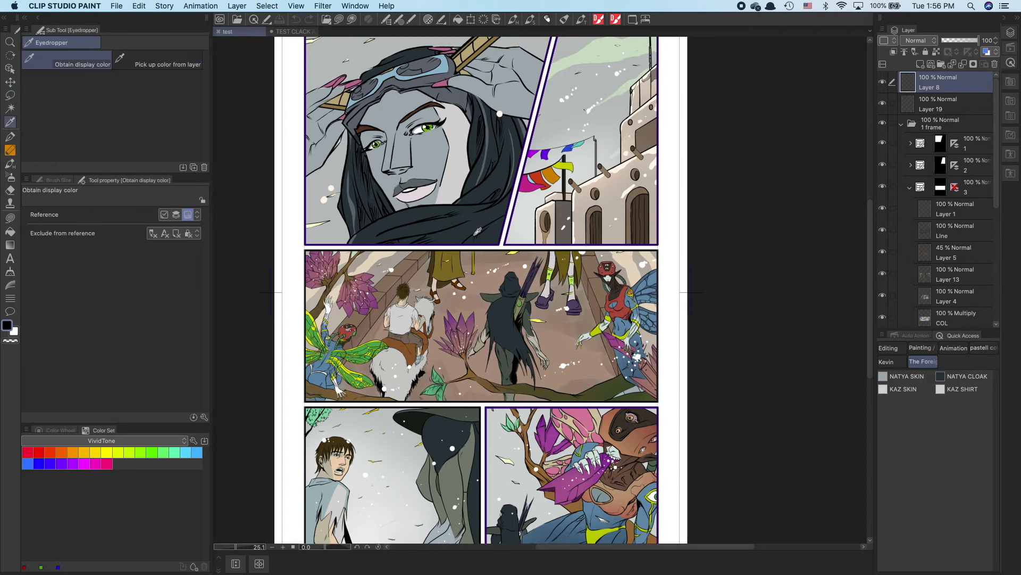
key(m)
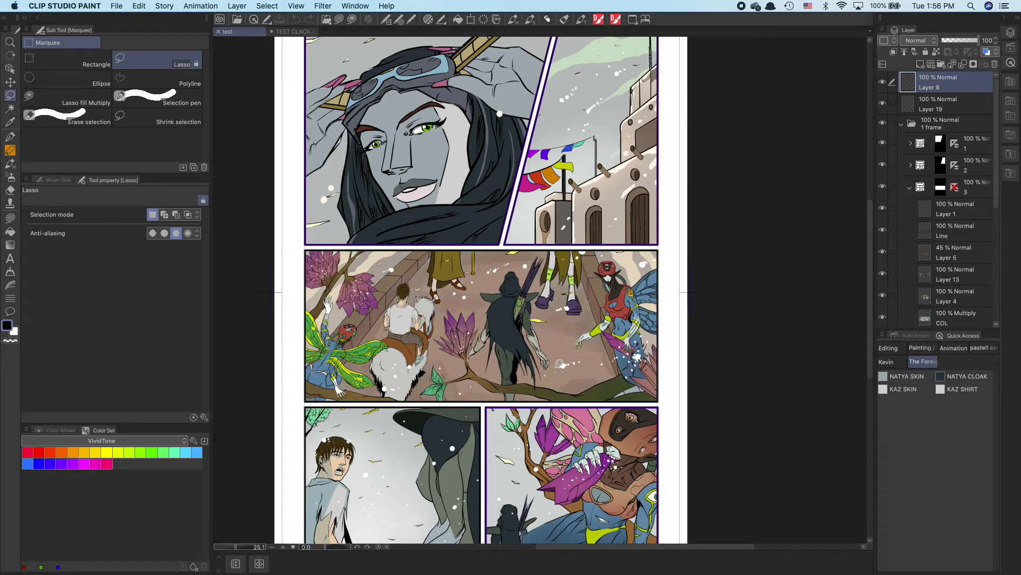
click(918, 378)
click(961, 381)
key(i)
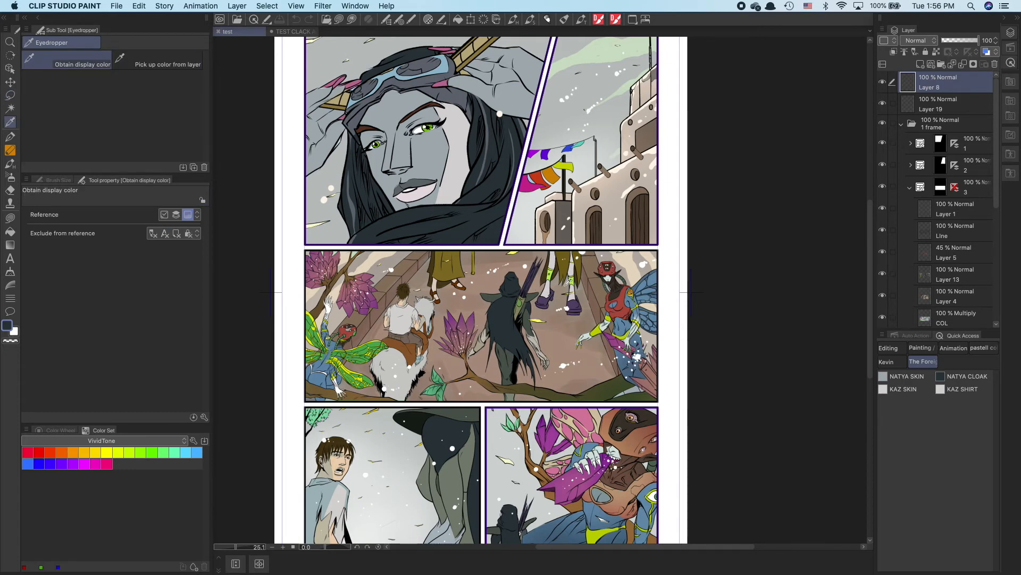
key(m)
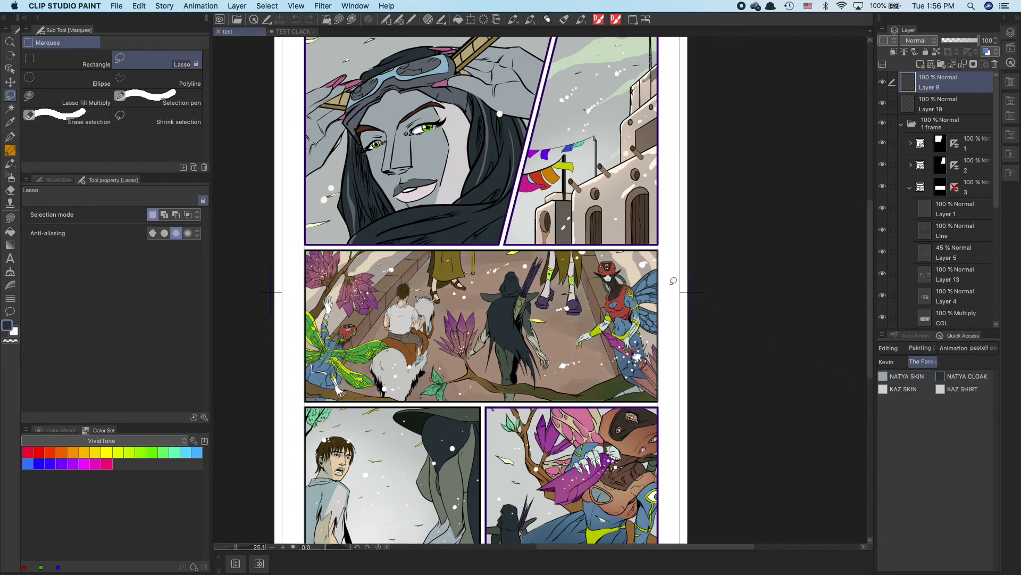
Step: Sample the grey sky color from the comic panel with the buildings and add it to the Quick Access set as a drawing color
drag(582, 262, 554, 311)
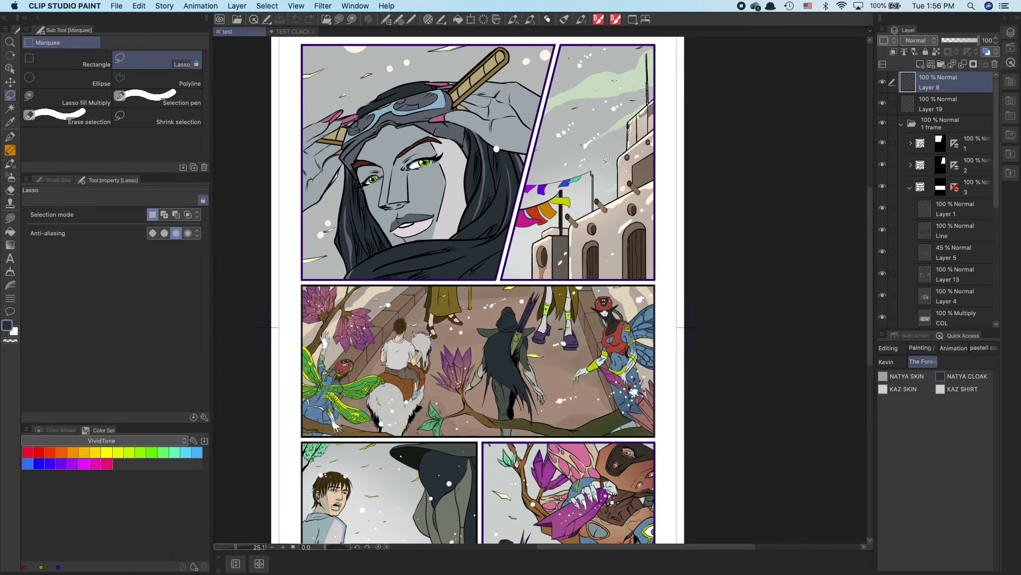
key(i)
click(562, 147)
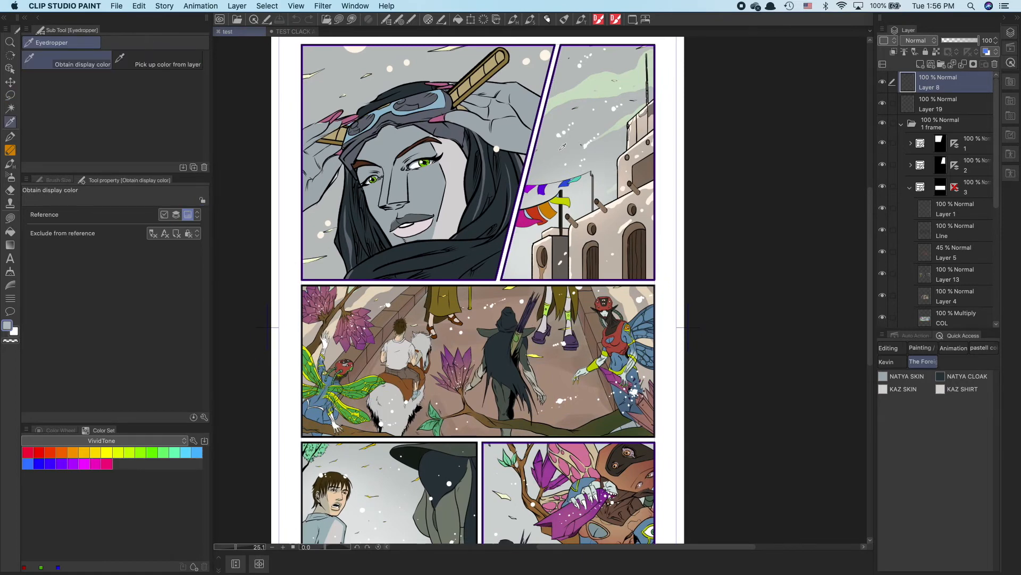
key(m)
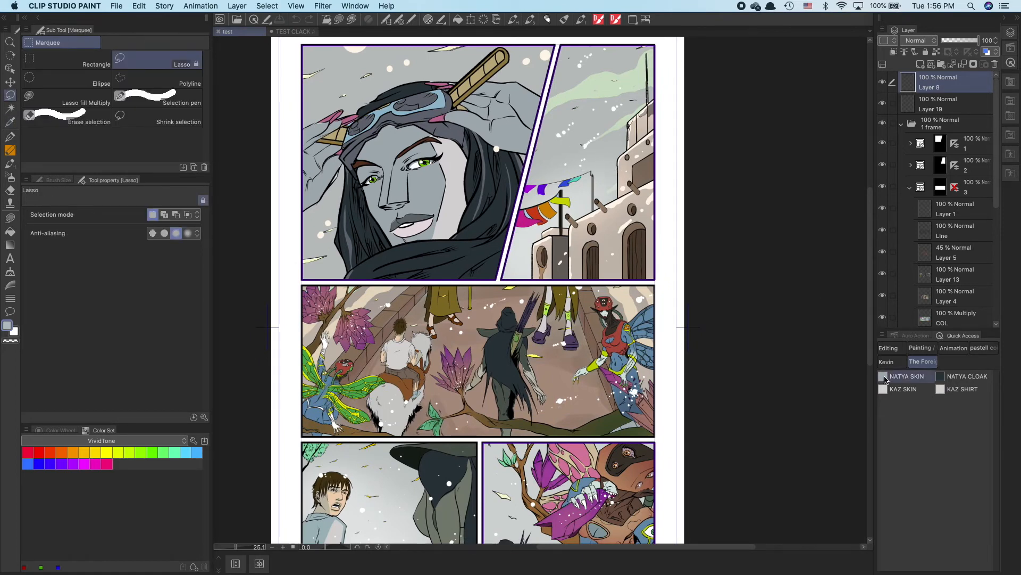
right_click(909, 417)
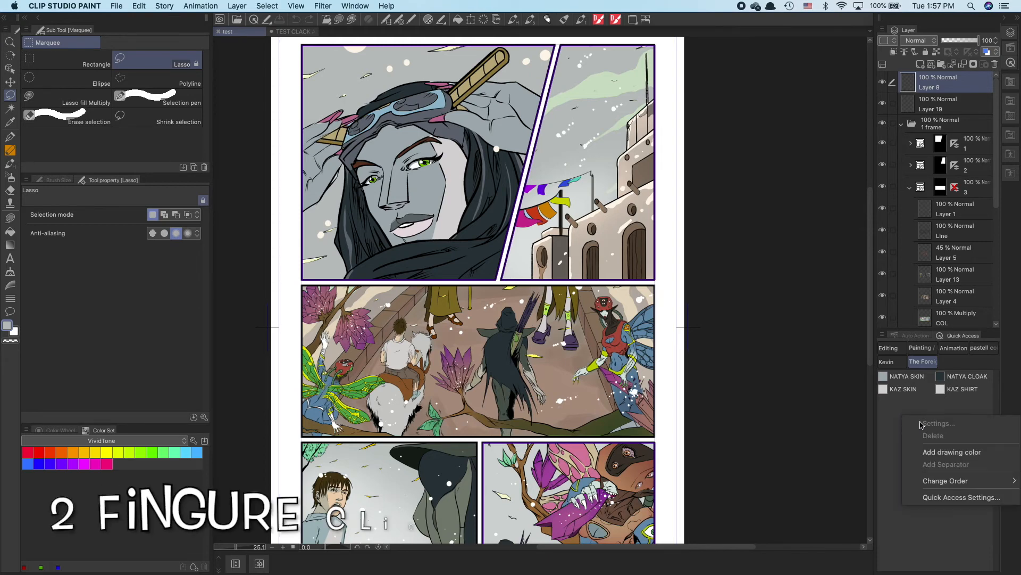
click(951, 452)
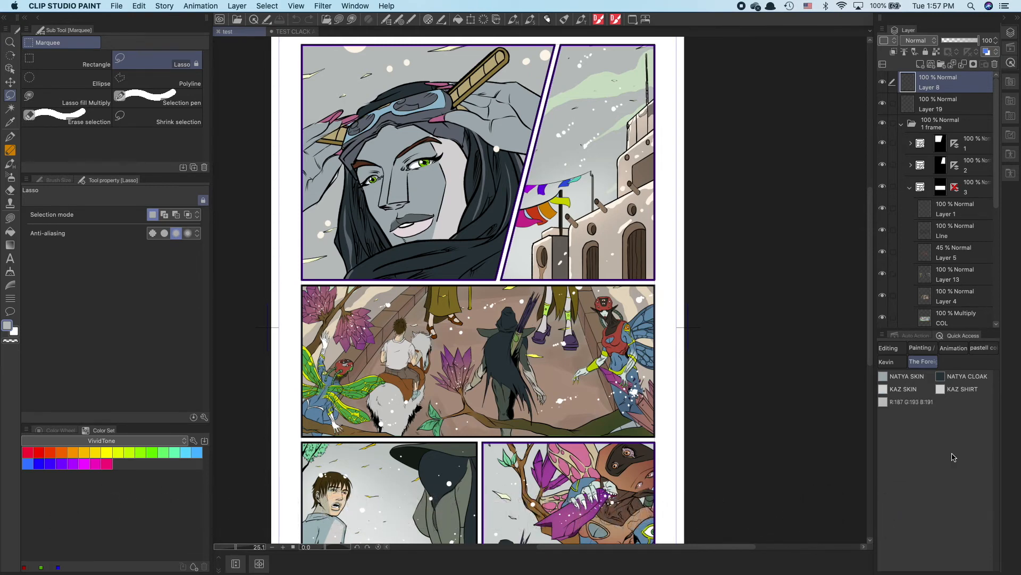
Step: Rename the newly added color swatch SKY and move it into its own group below the KAZ swatches
right_click(910, 405)
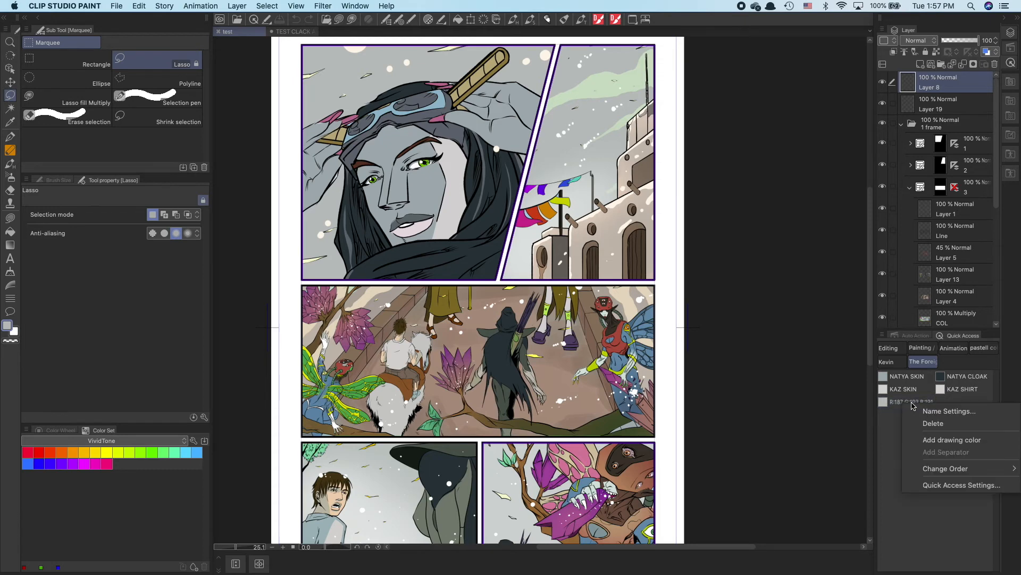
click(941, 415)
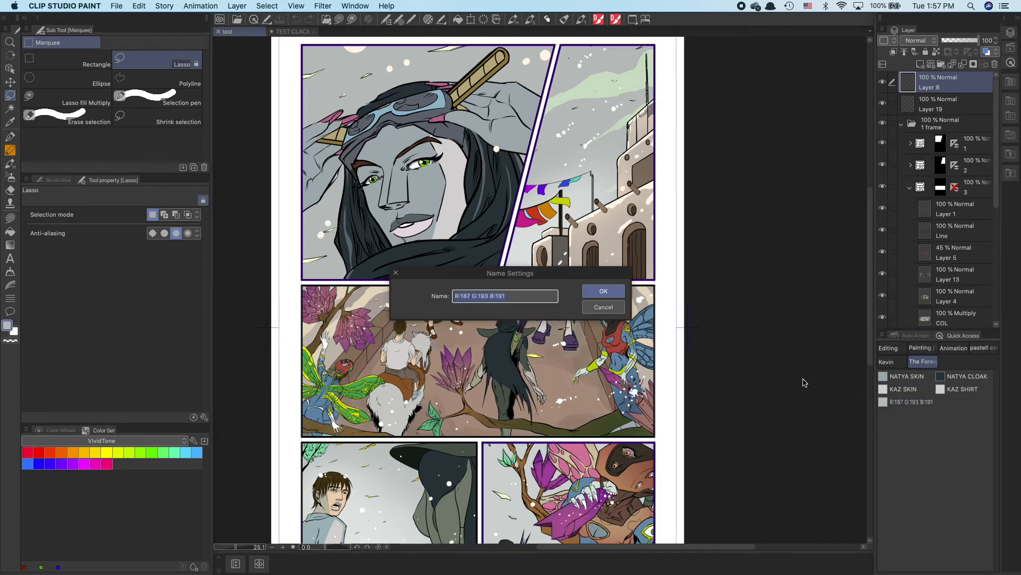
text(SKY)
key(Return)
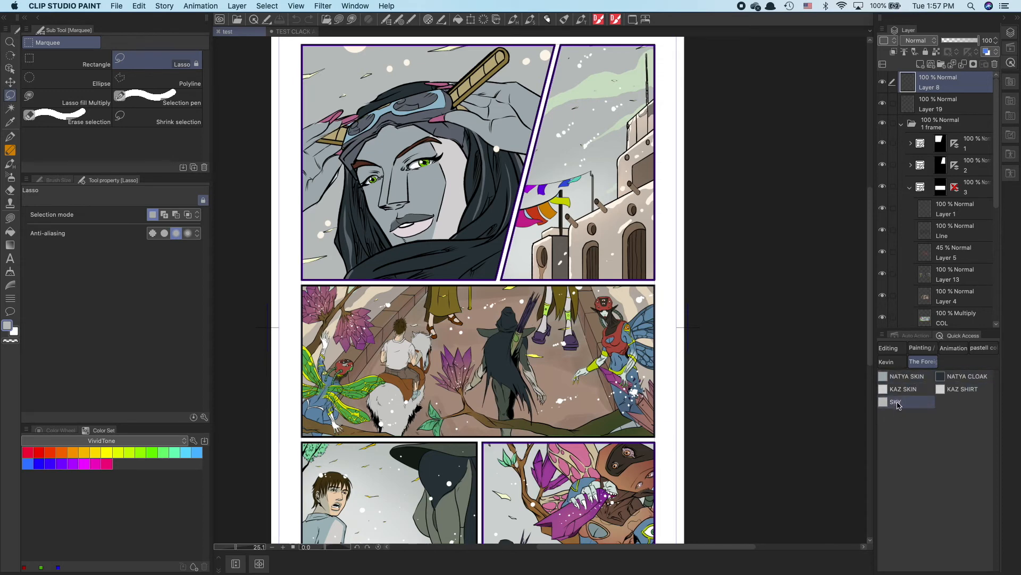
drag(898, 404, 898, 419)
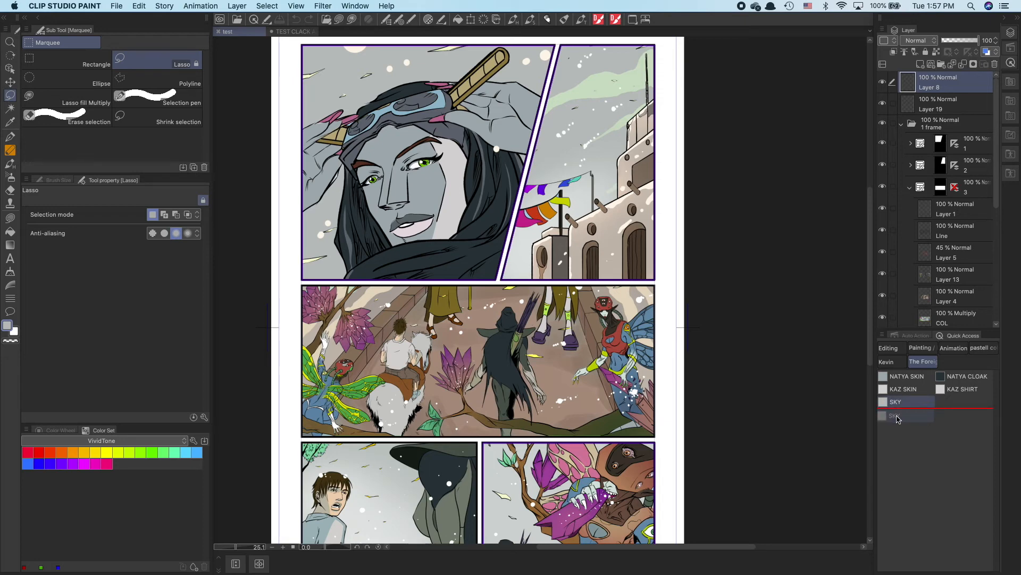
drag(897, 419, 898, 420)
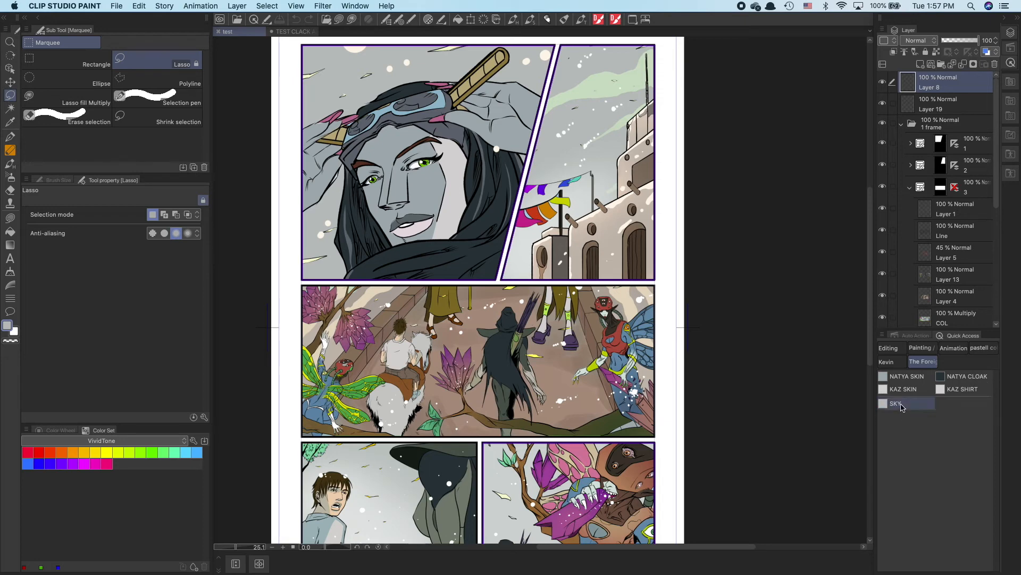
Step: Sample the red of the winged character's shirt, add it to the Quick Access set as a drawing color, and move it into its own group below SKY
click(933, 406)
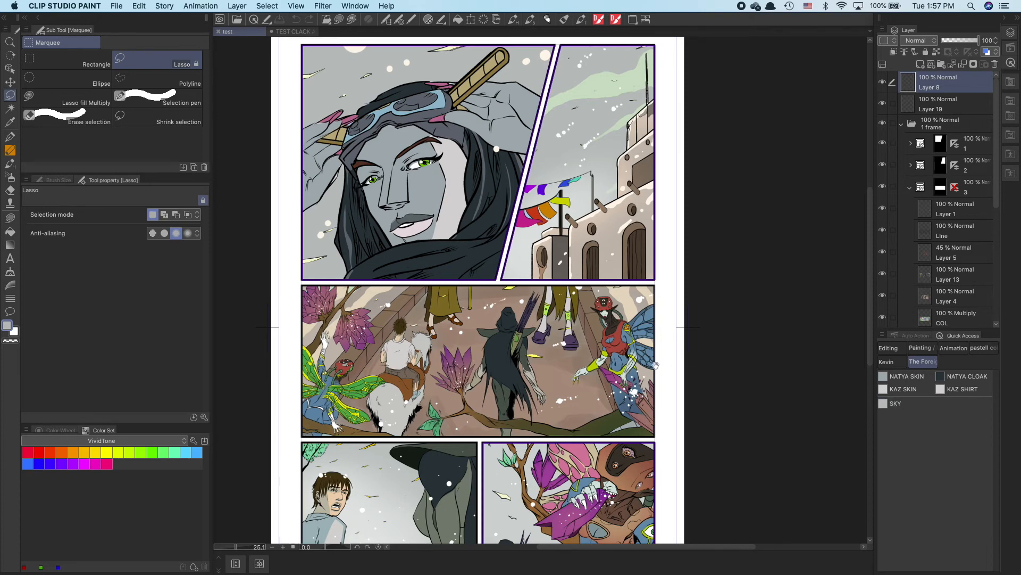
scroll(656, 366, down, 2)
scroll(656, 366, right, 1)
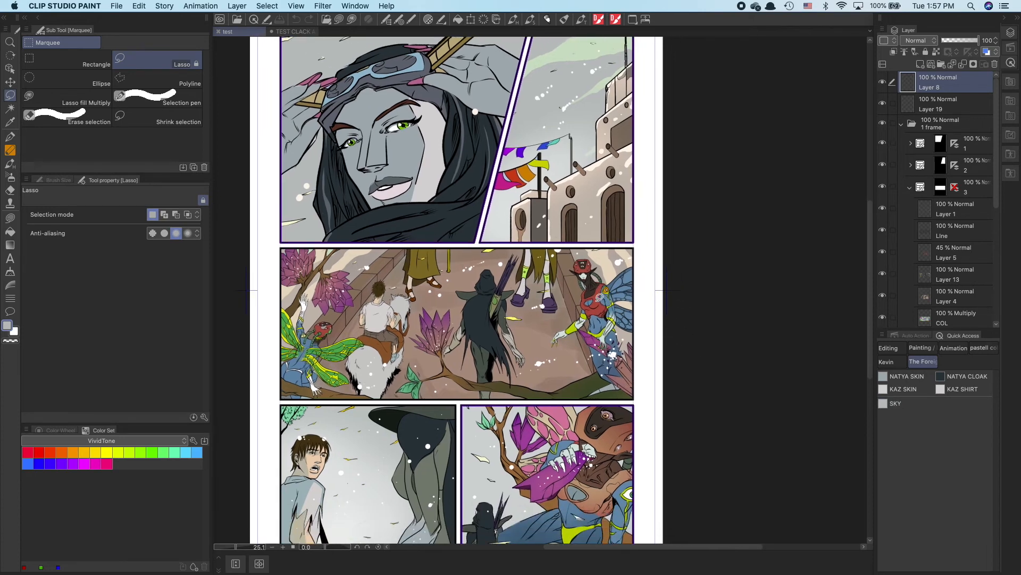
alt+click(597, 301)
right_click(903, 427)
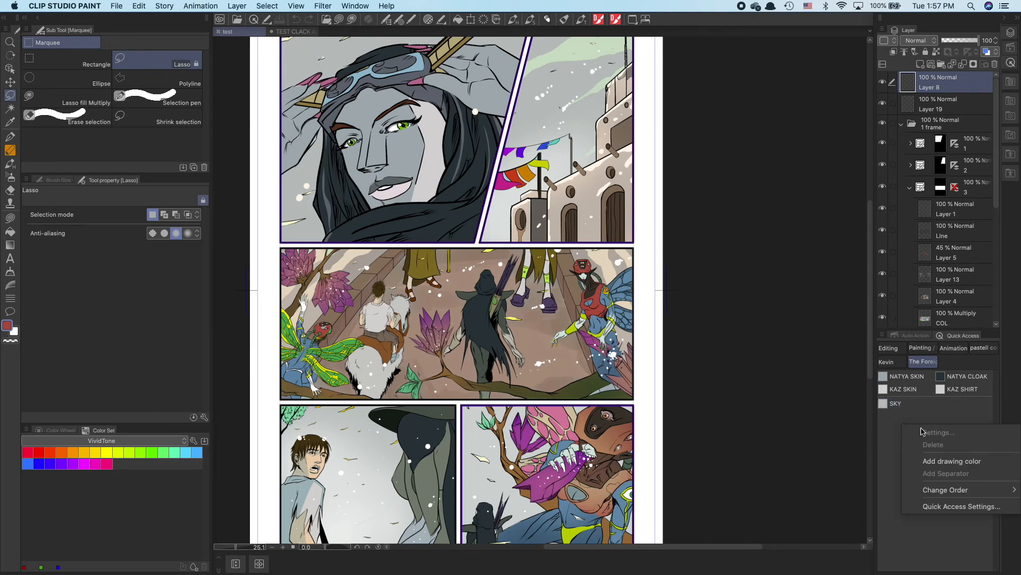
click(960, 465)
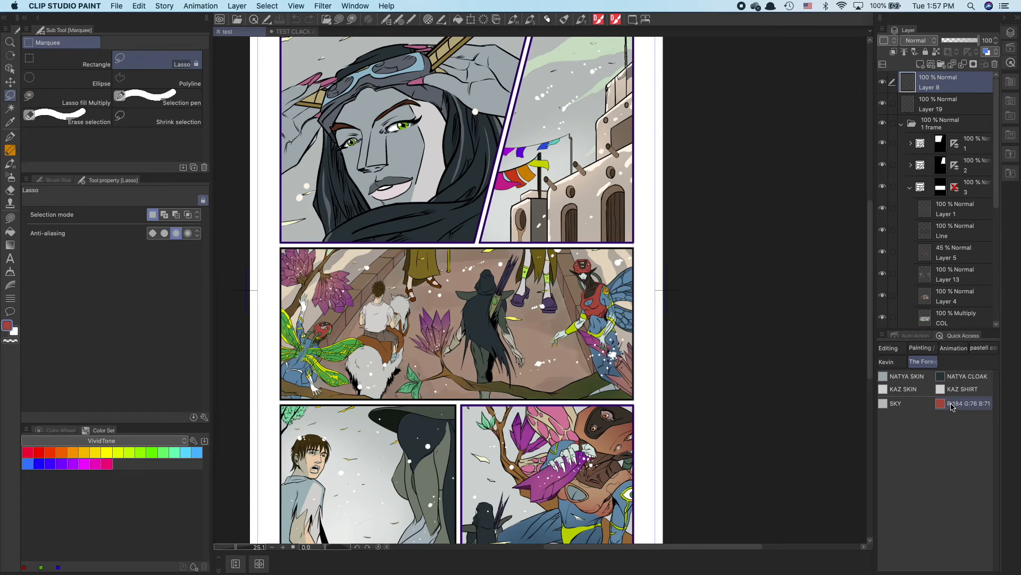
drag(950, 408, 923, 421)
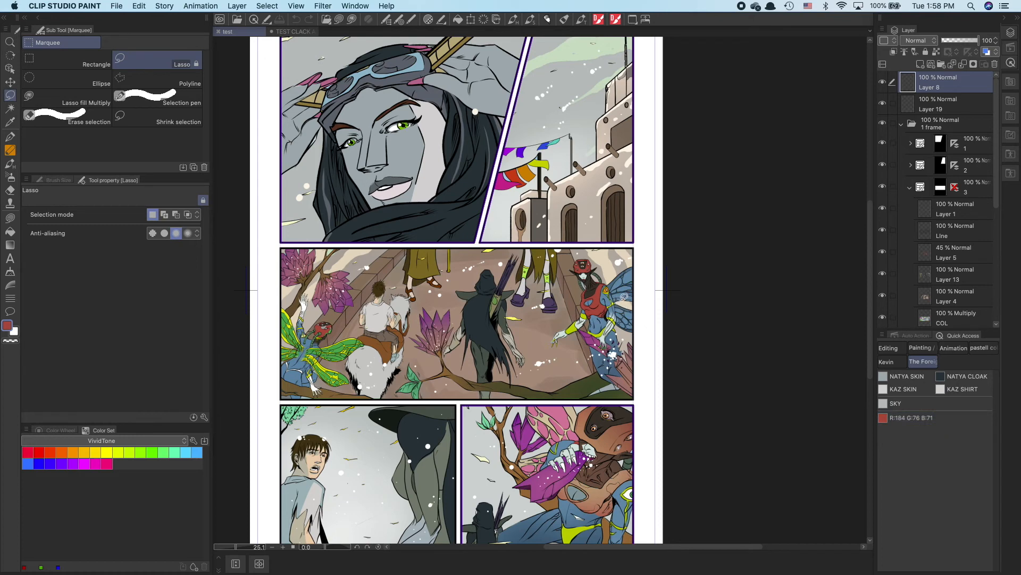
Step: Sample the blue of the winged character's wings and add it as a drawing color beside the red swatch
key(i)
key(m)
right_click(917, 435)
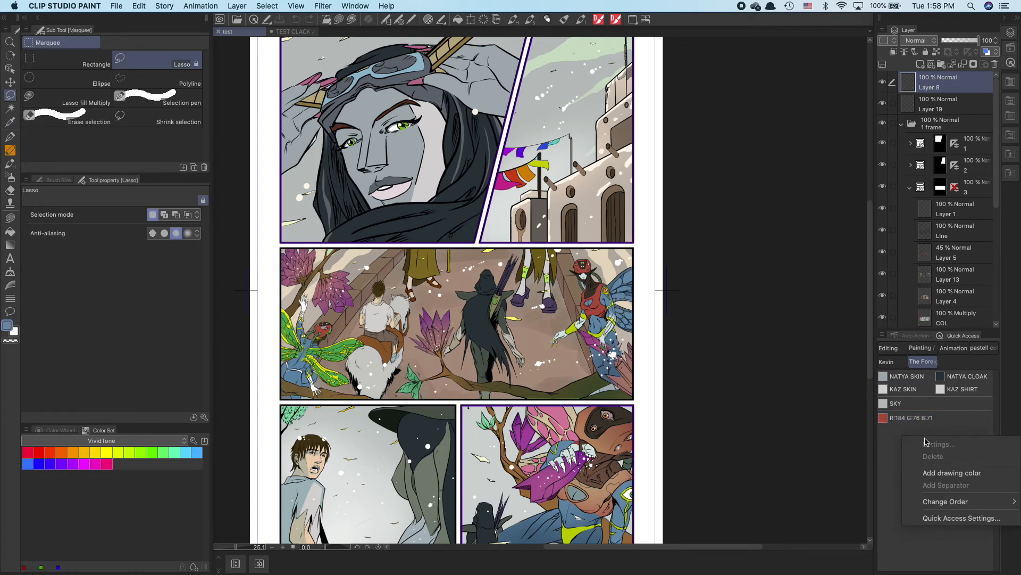
click(950, 475)
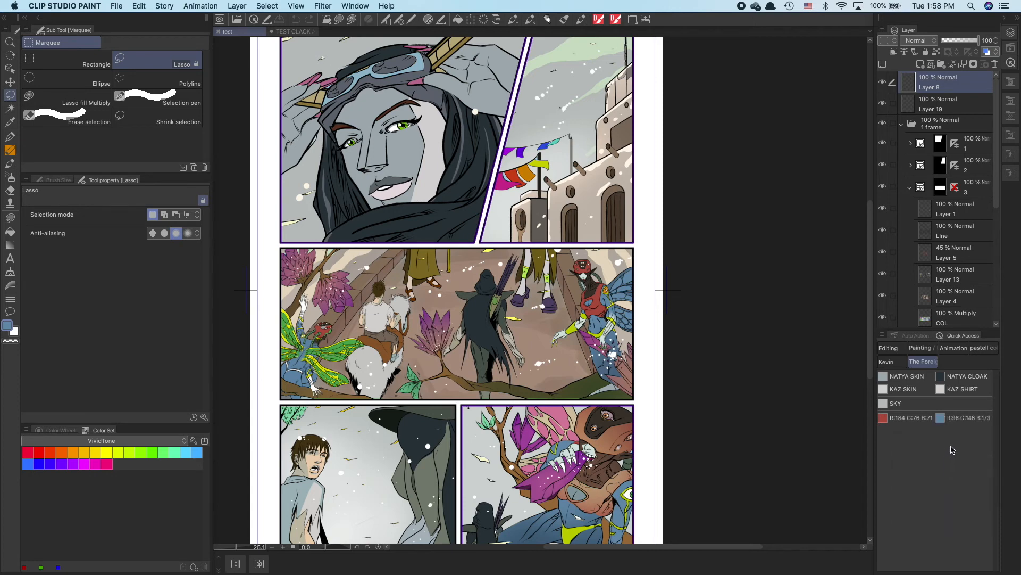
Step: Rename the blue swatch WINGS and the red swatch SHIRT in the Quick Access set
right_click(963, 422)
click(963, 430)
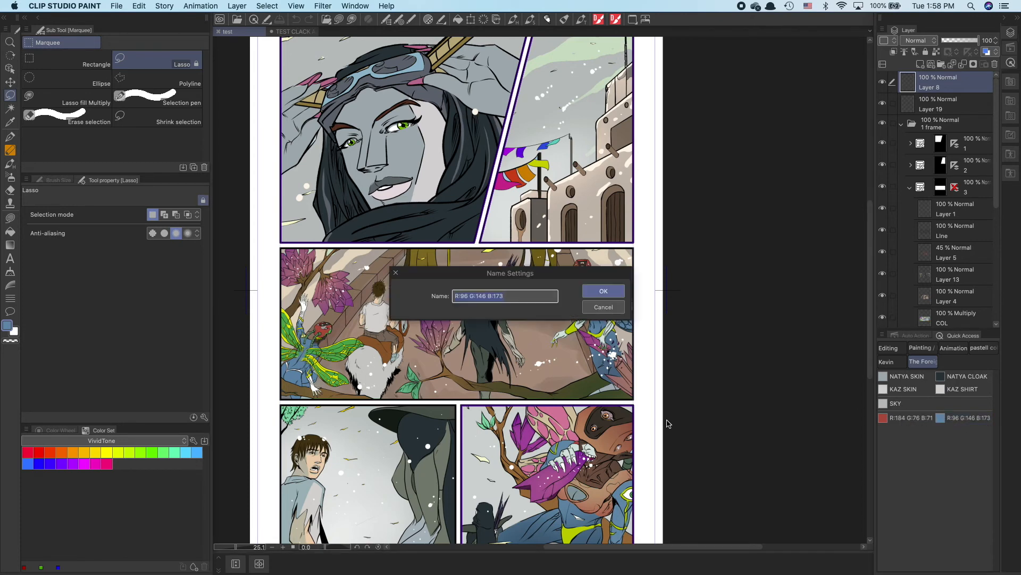
text(WINGS)
key(Return)
click(914, 421)
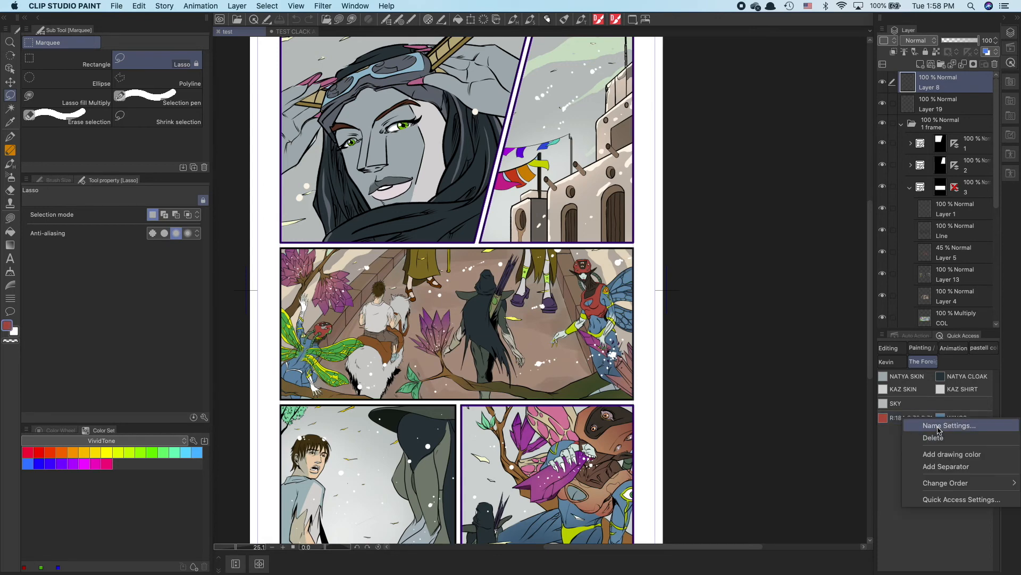
click(940, 428)
text(SHIRT)
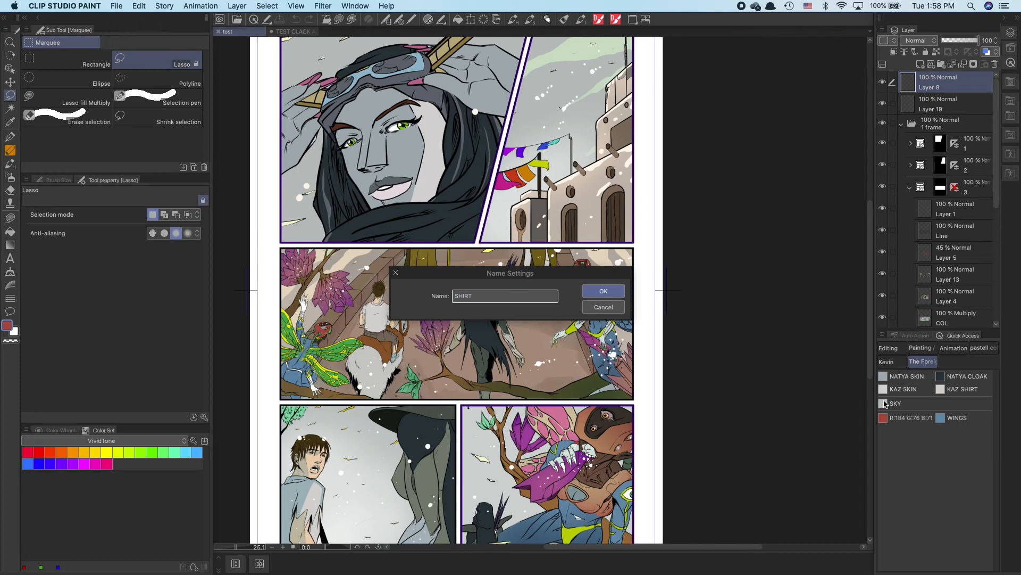
key(Return)
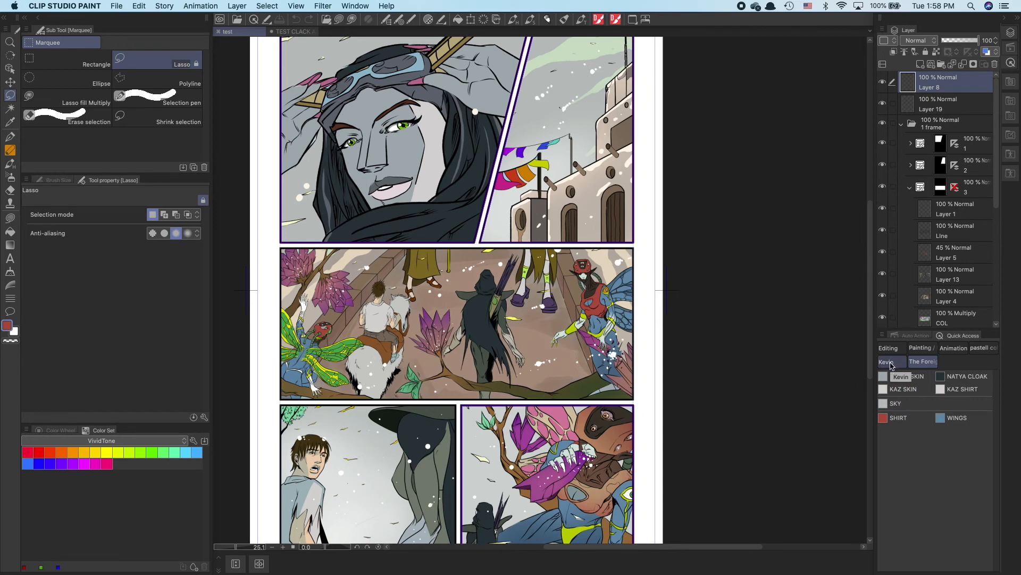
Step: Show the Quick Access set with the MOM and KID swatches and pick MOM SKIN as the drawing color
click(891, 363)
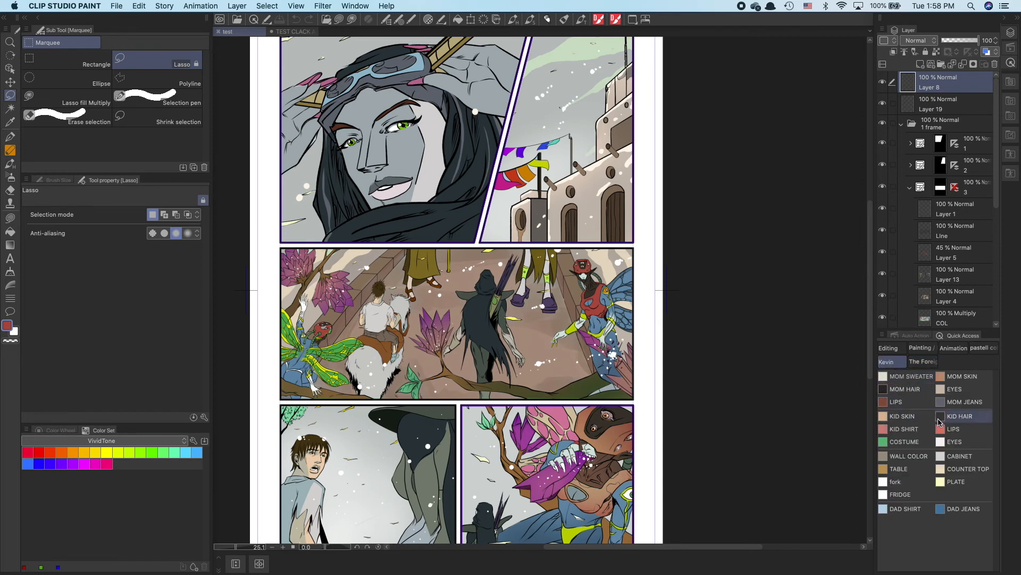
scroll(937, 428, down, 1)
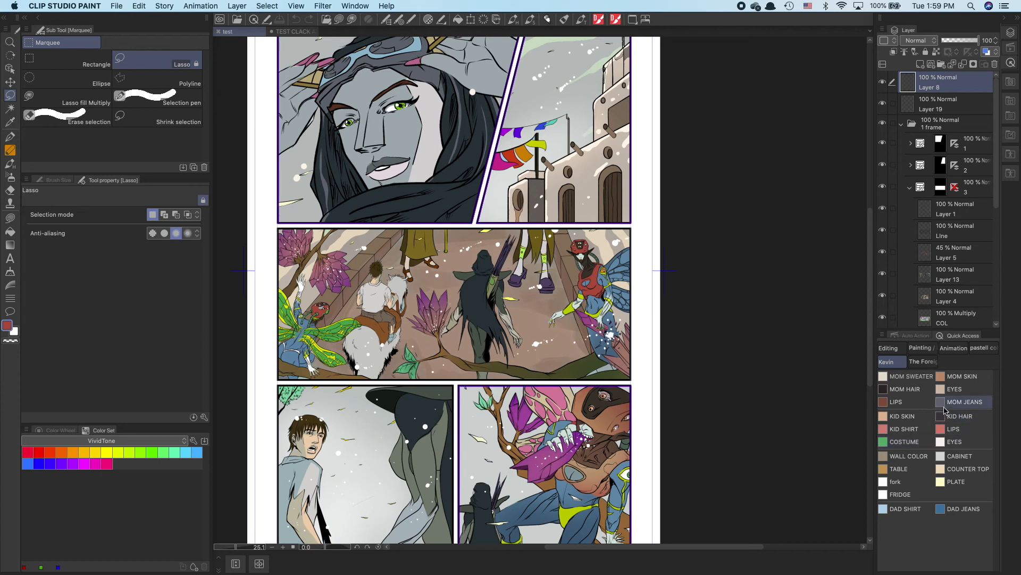
click(955, 387)
Step: Browse the Painting, Editing, Animation and pastell color sets of the Quick Access palette
click(925, 350)
click(894, 351)
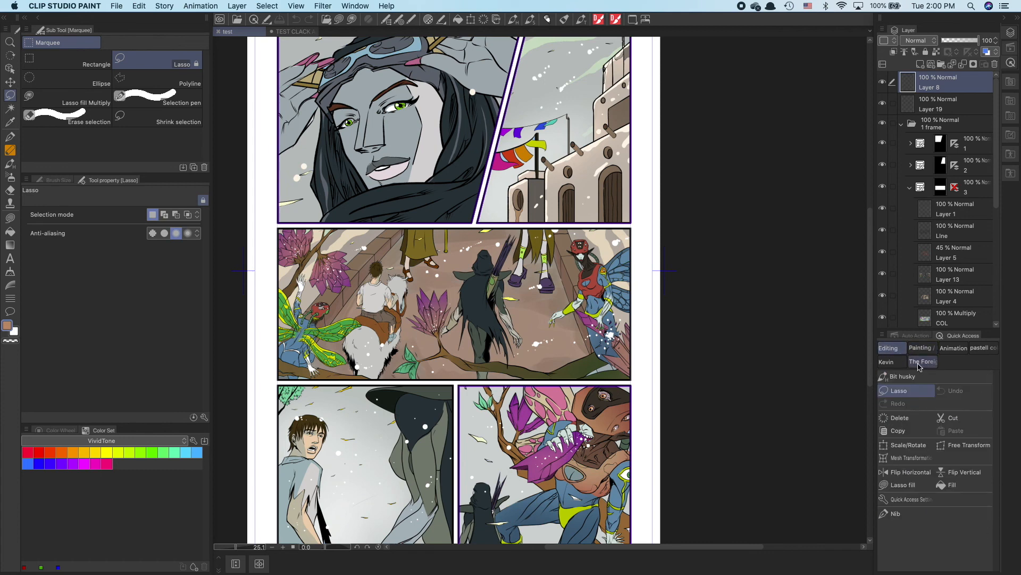
click(953, 348)
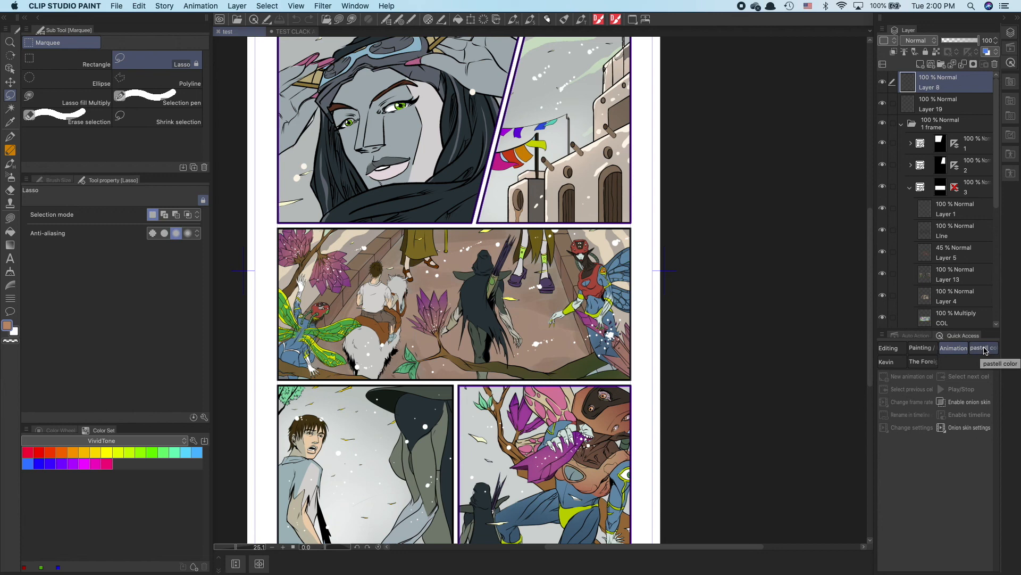
click(984, 350)
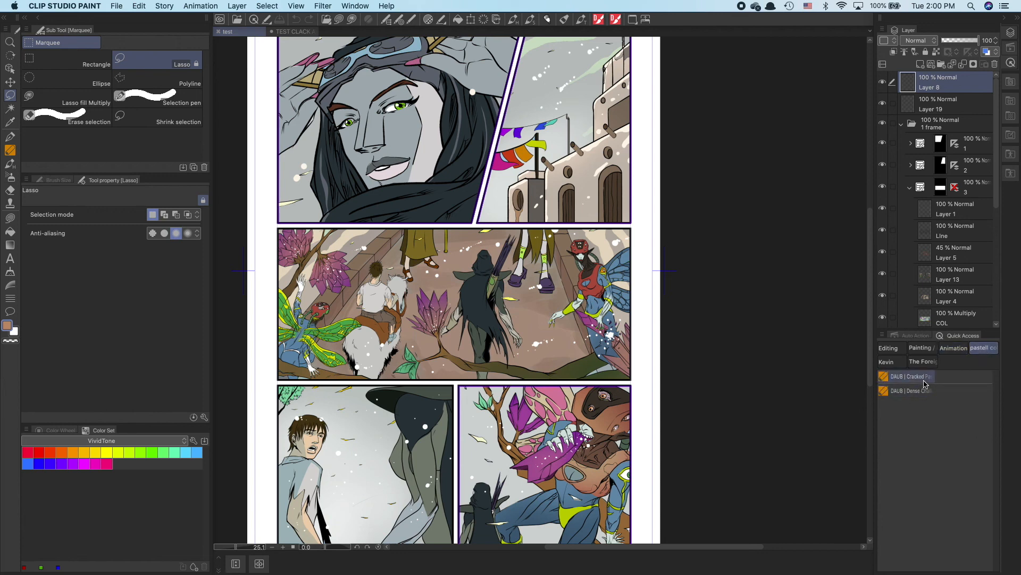
Step: Create a new Quick Access set named BLAHHHH
click(882, 335)
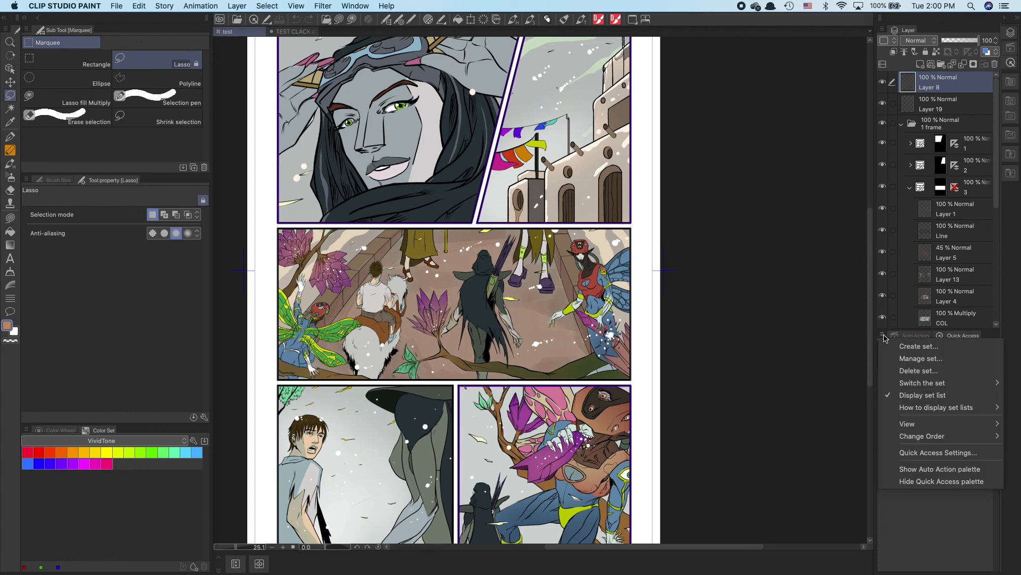
click(930, 353)
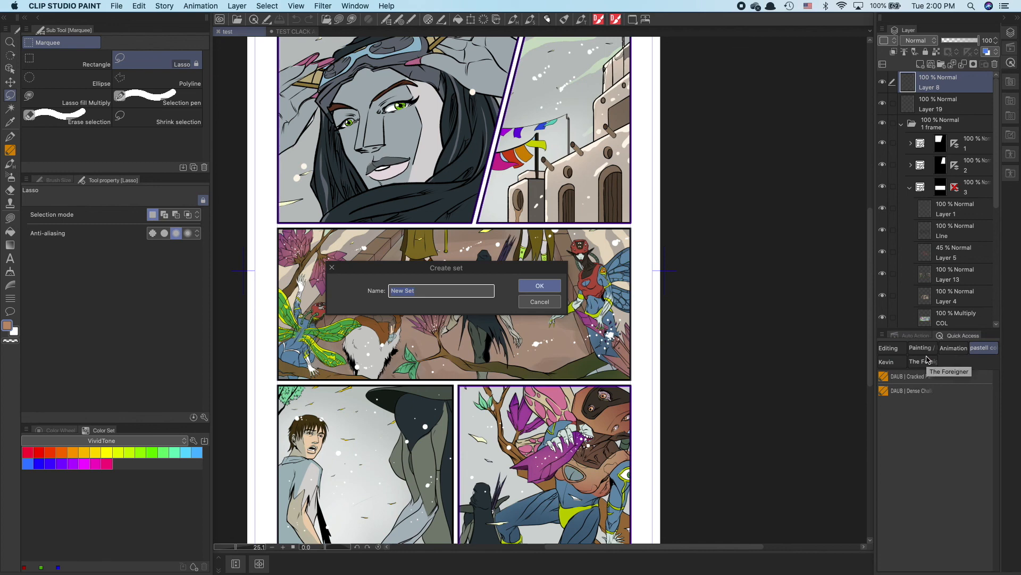
text(BLAHHHH)
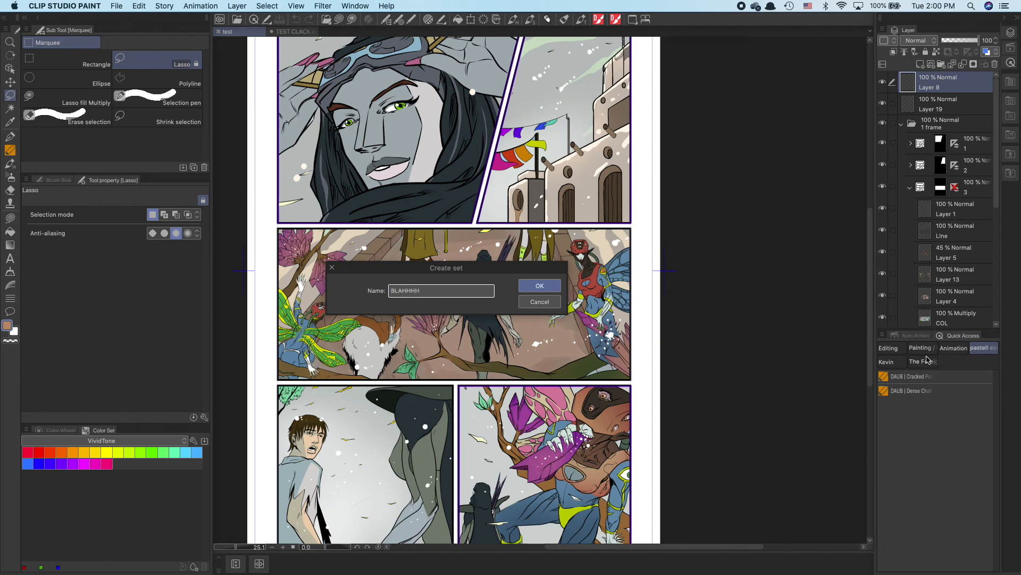
key(Return)
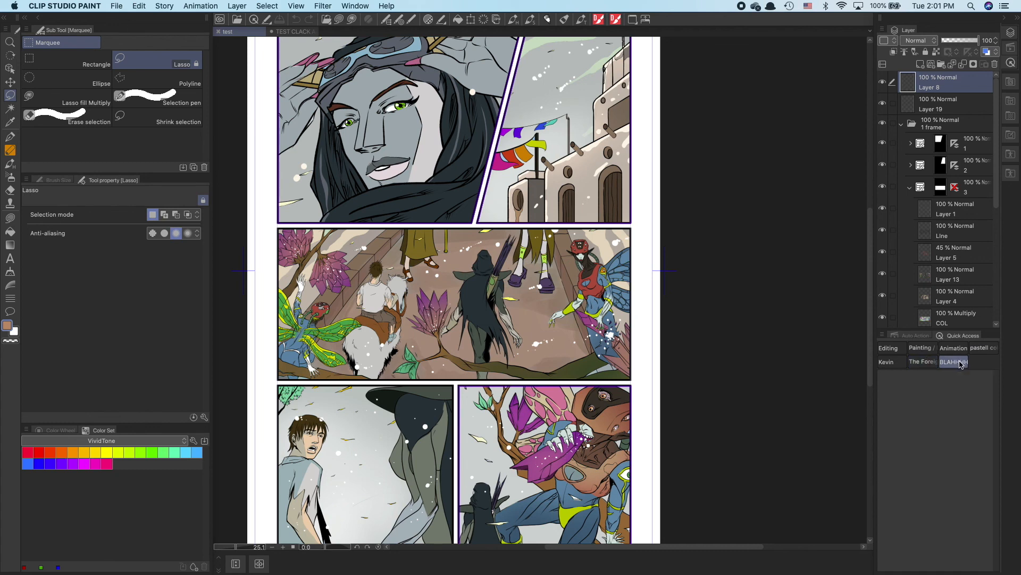
Step: Delete the BLAHHHH set from the Quick Access palette
click(884, 335)
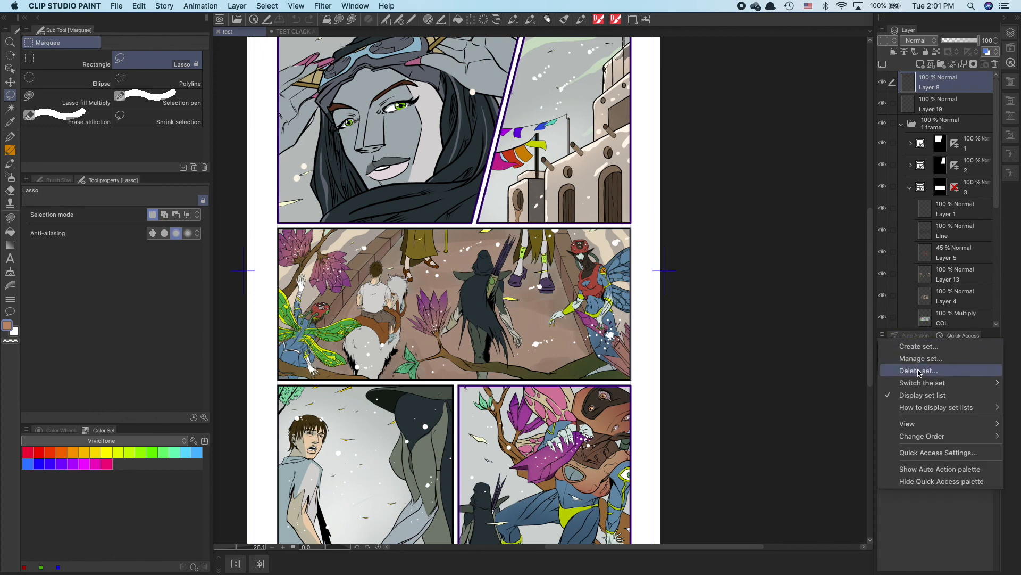
mouse_move(947, 414)
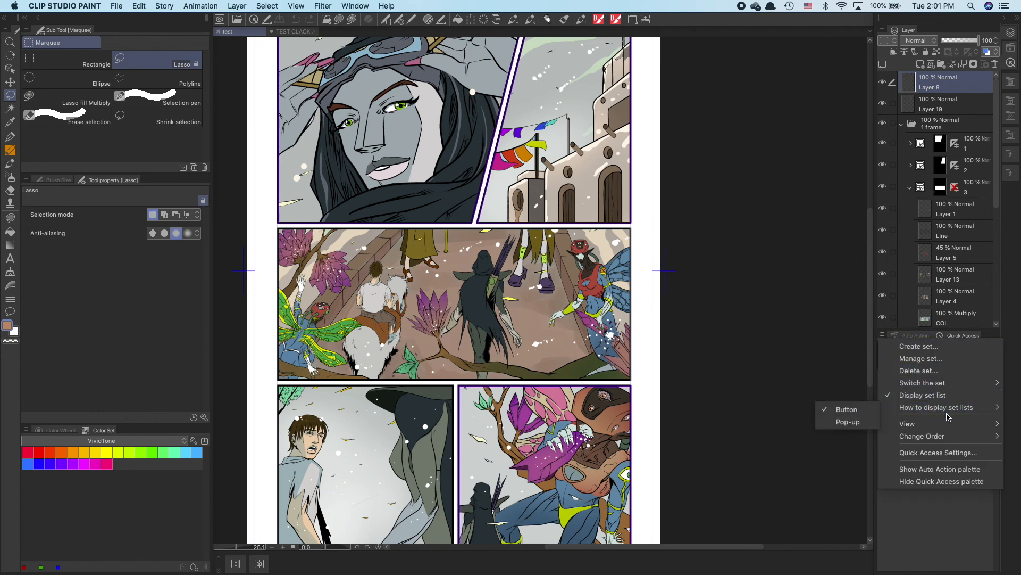
click(949, 371)
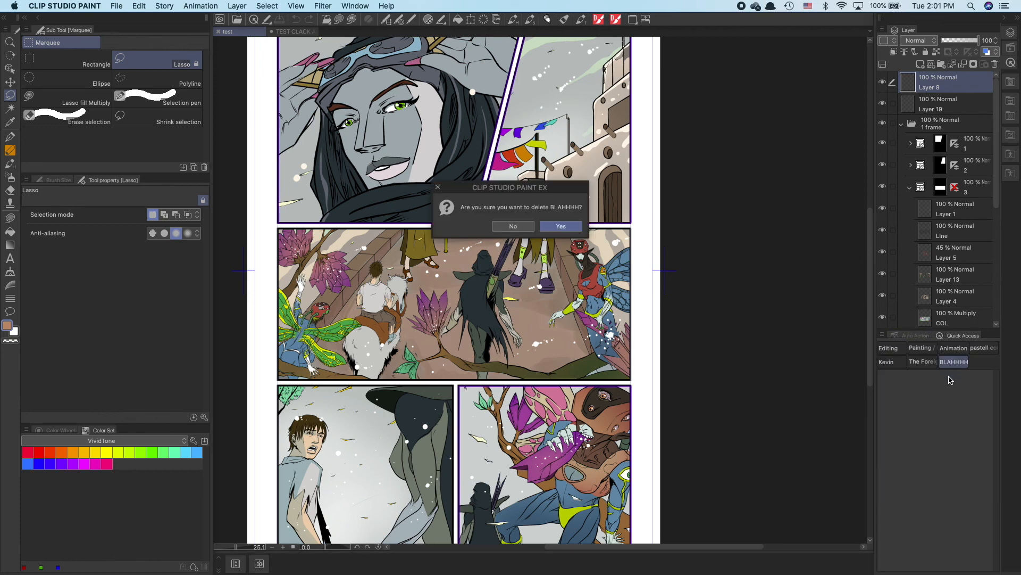
click(569, 229)
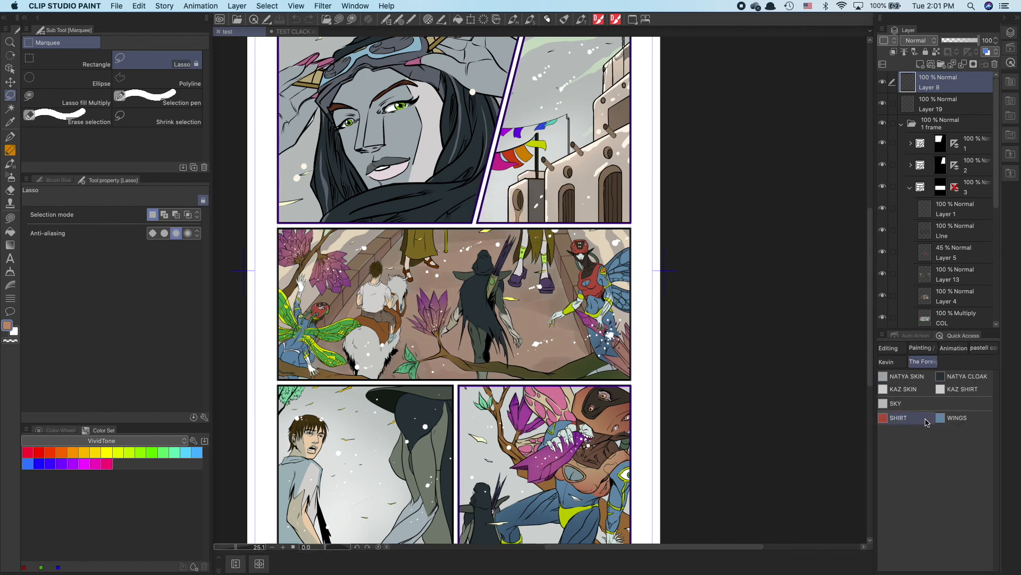